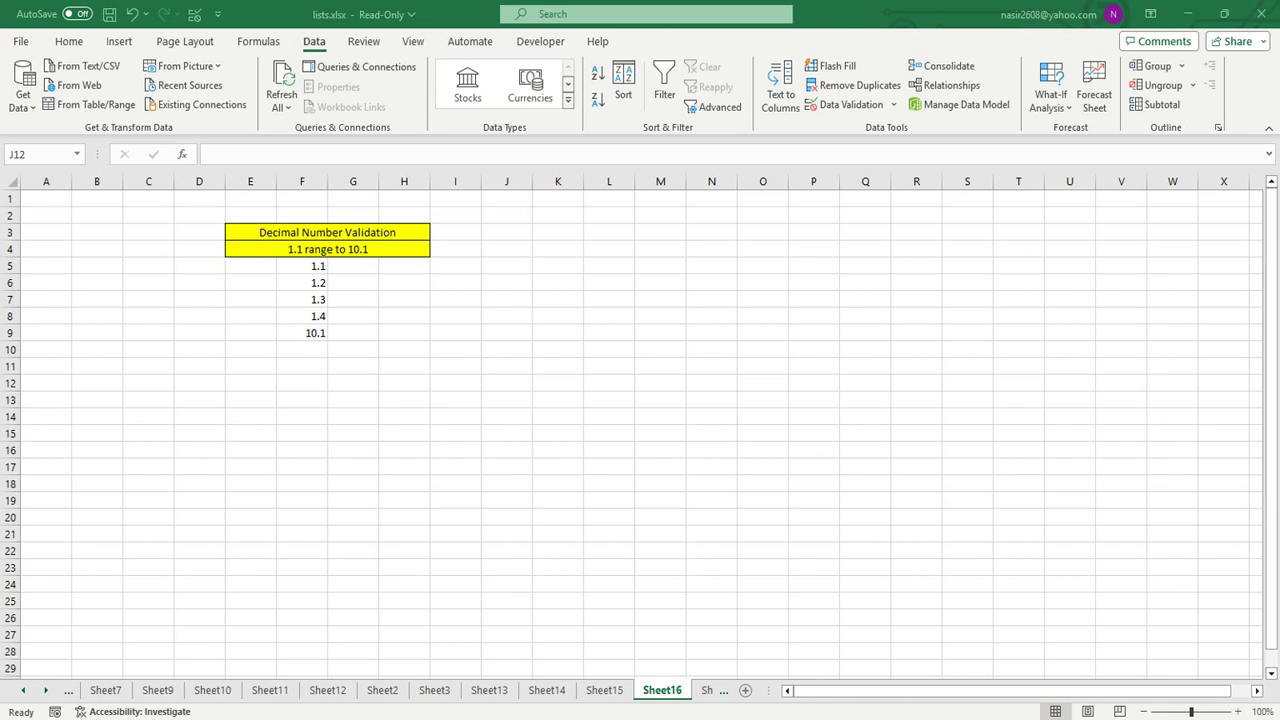
- Apply All Borders to cells H5:H12 beside the 1.1 to 10.1 values
{"action": "left_click", "coordinate": [506, 382]}
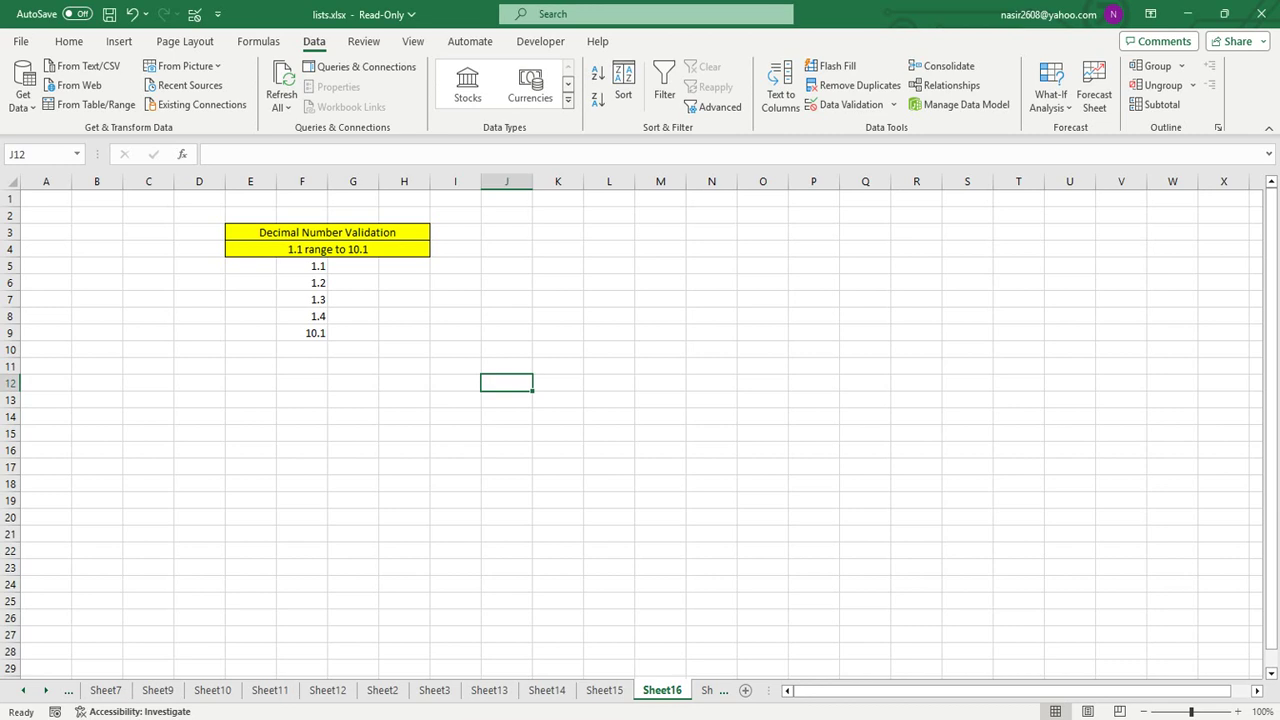
{"action": "left_click", "coordinate": [404, 265]}
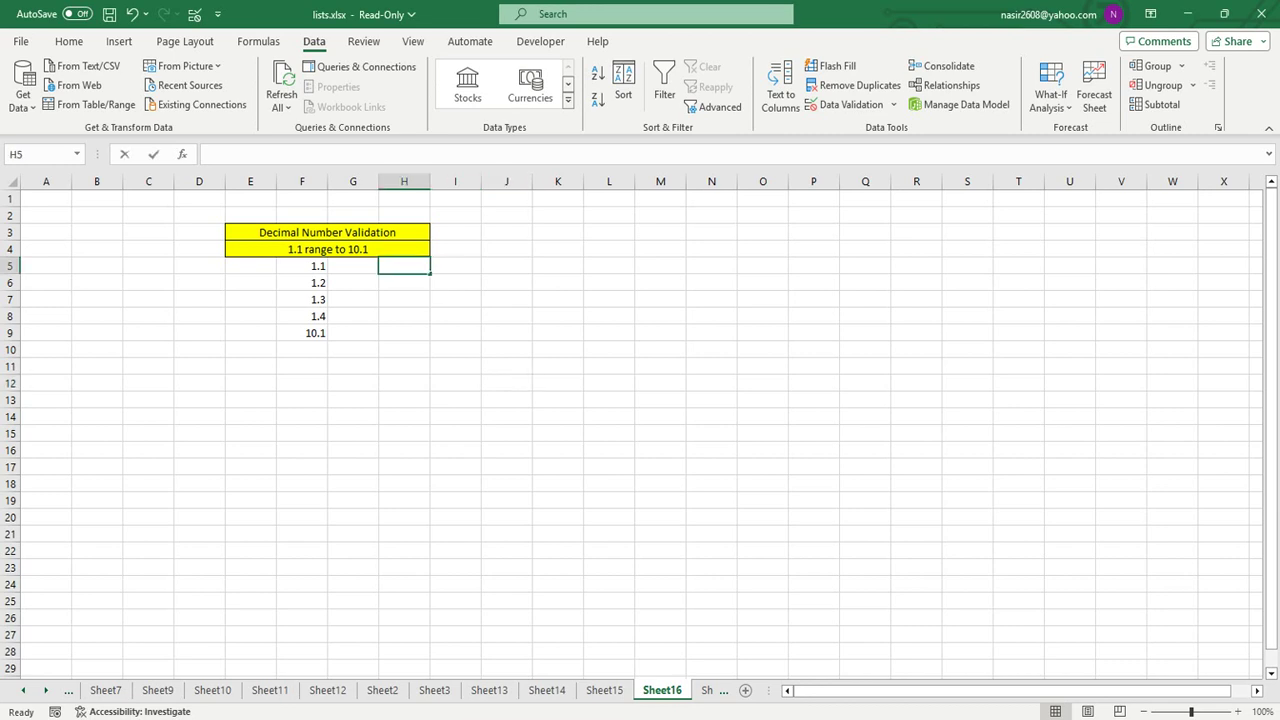
{"action": "key", "text": "Escape"}
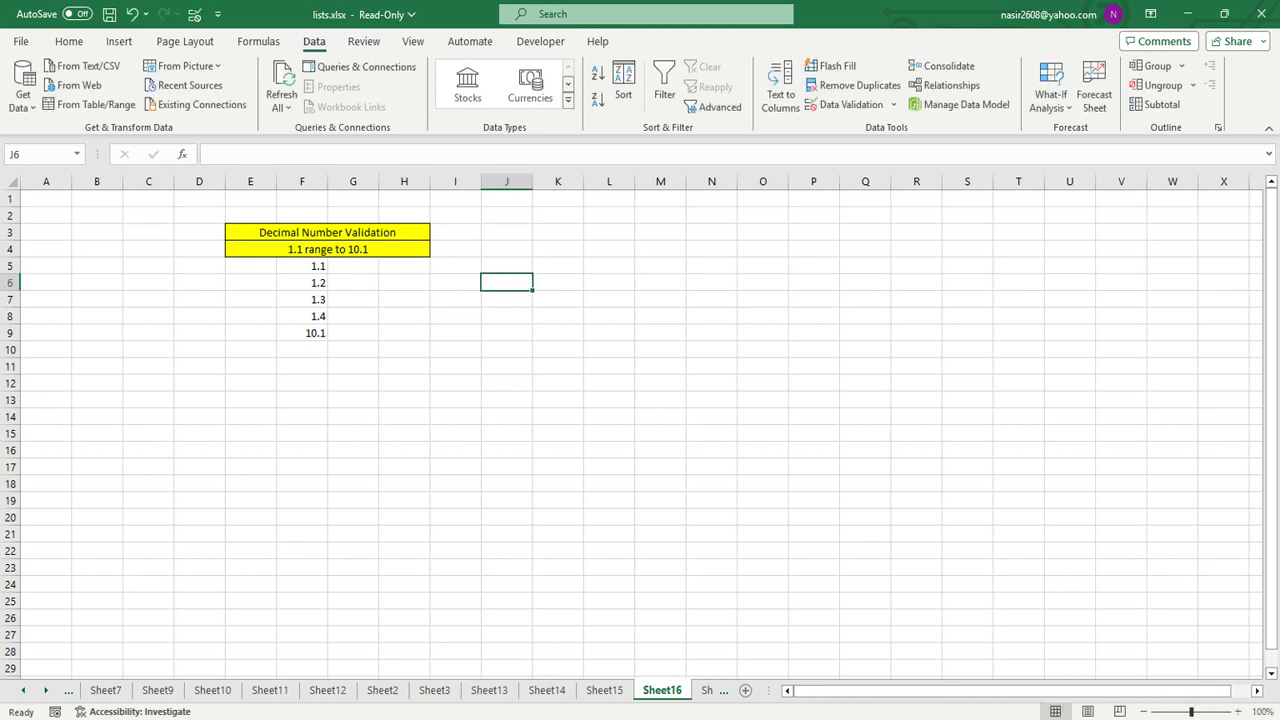
{"action": "left_click_drag", "start_coordinate": [404, 265], "coordinate": [404, 383]}
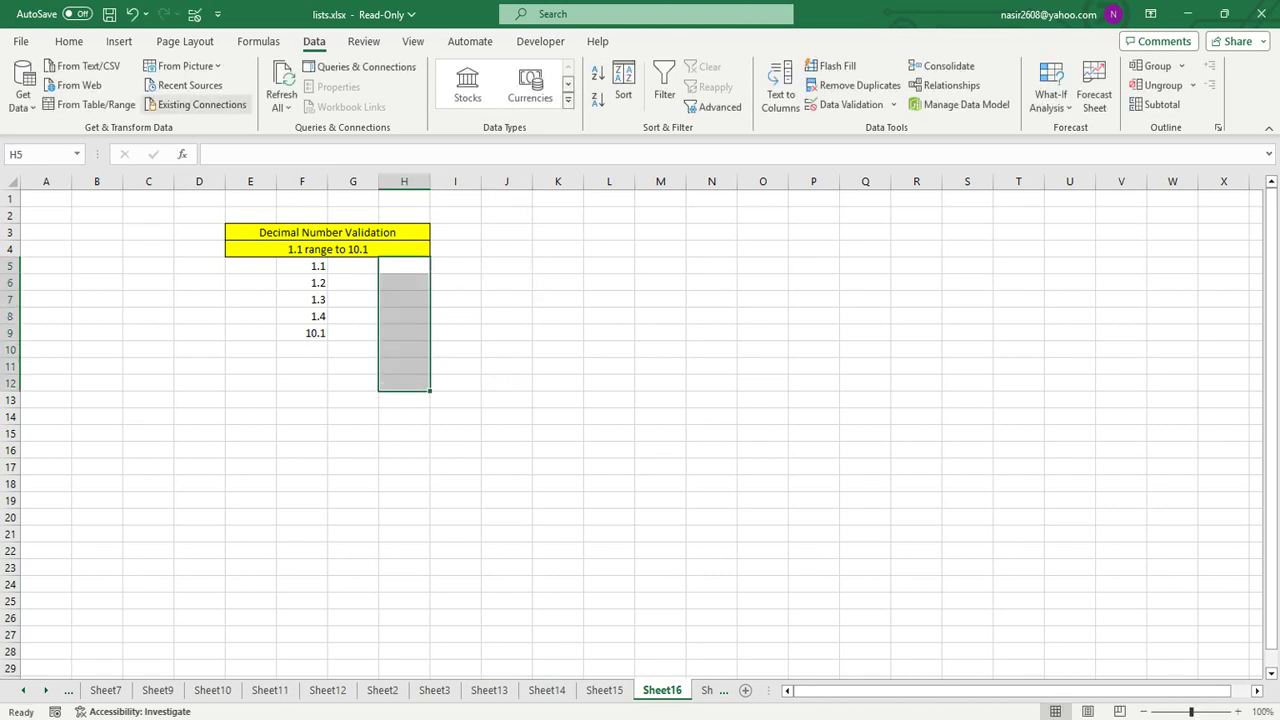
{"action": "left_click", "coordinate": [68, 41]}
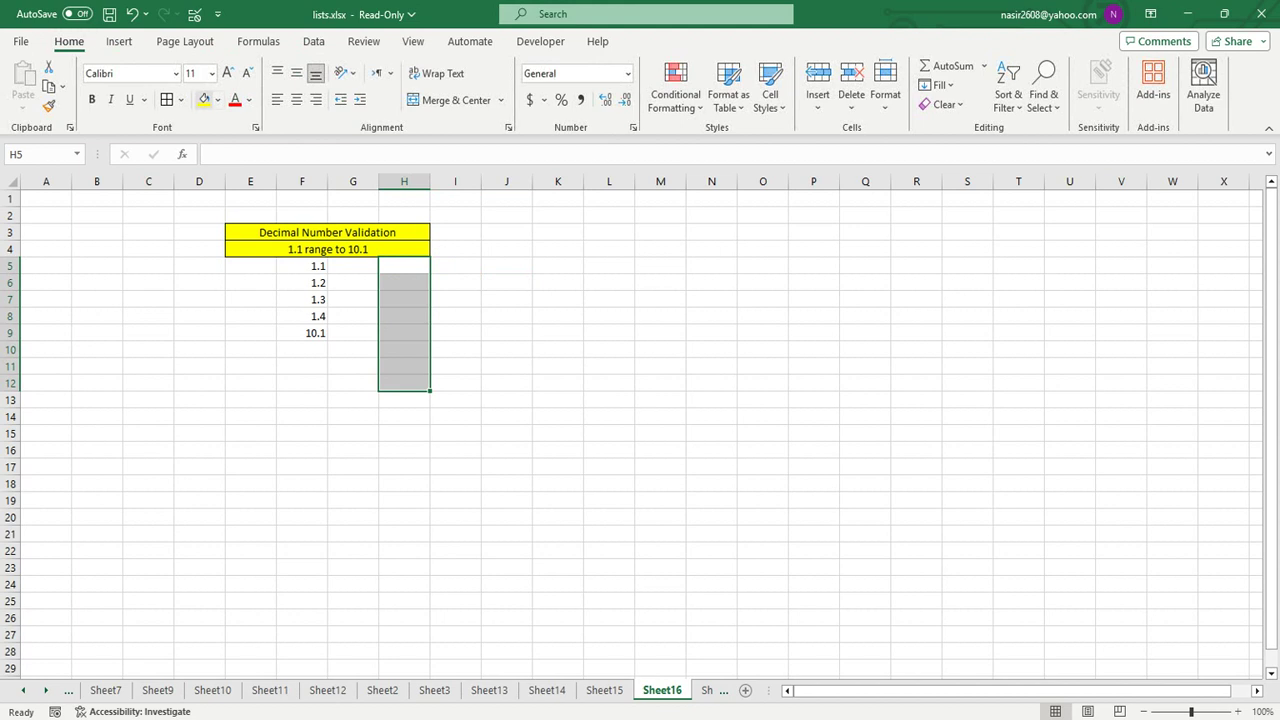
{"action": "left_click", "coordinate": [166, 99]}
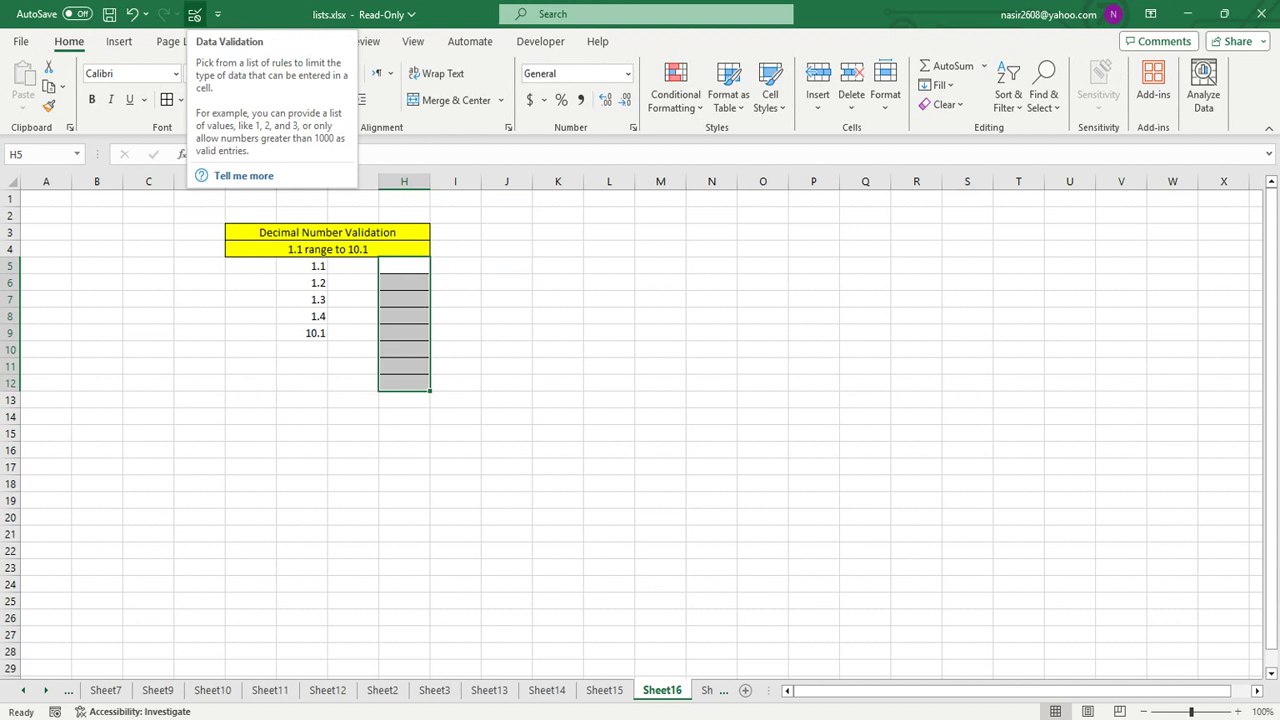
- Set Data Validation on H5:H12 to allow Decimal between minimum 1.1 and maximum 10.1
{"action": "left_click", "coordinate": [194, 14]}
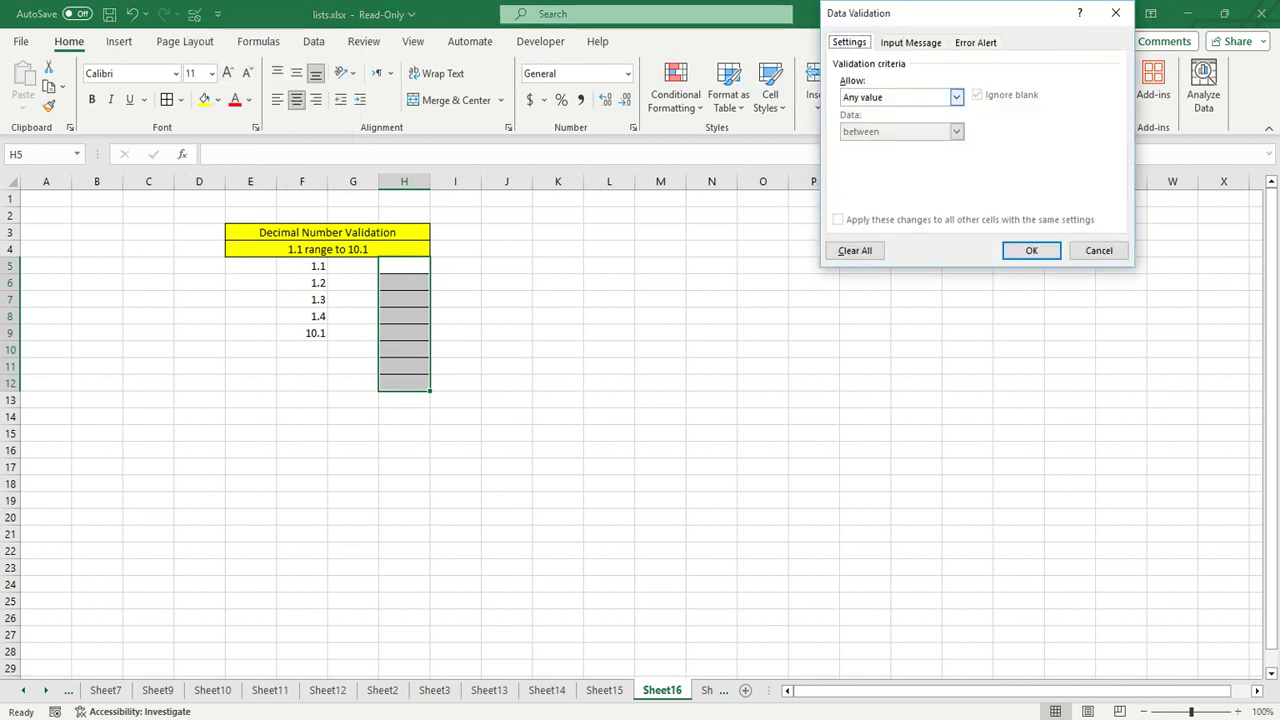
{"action": "left_click", "coordinate": [956, 97]}
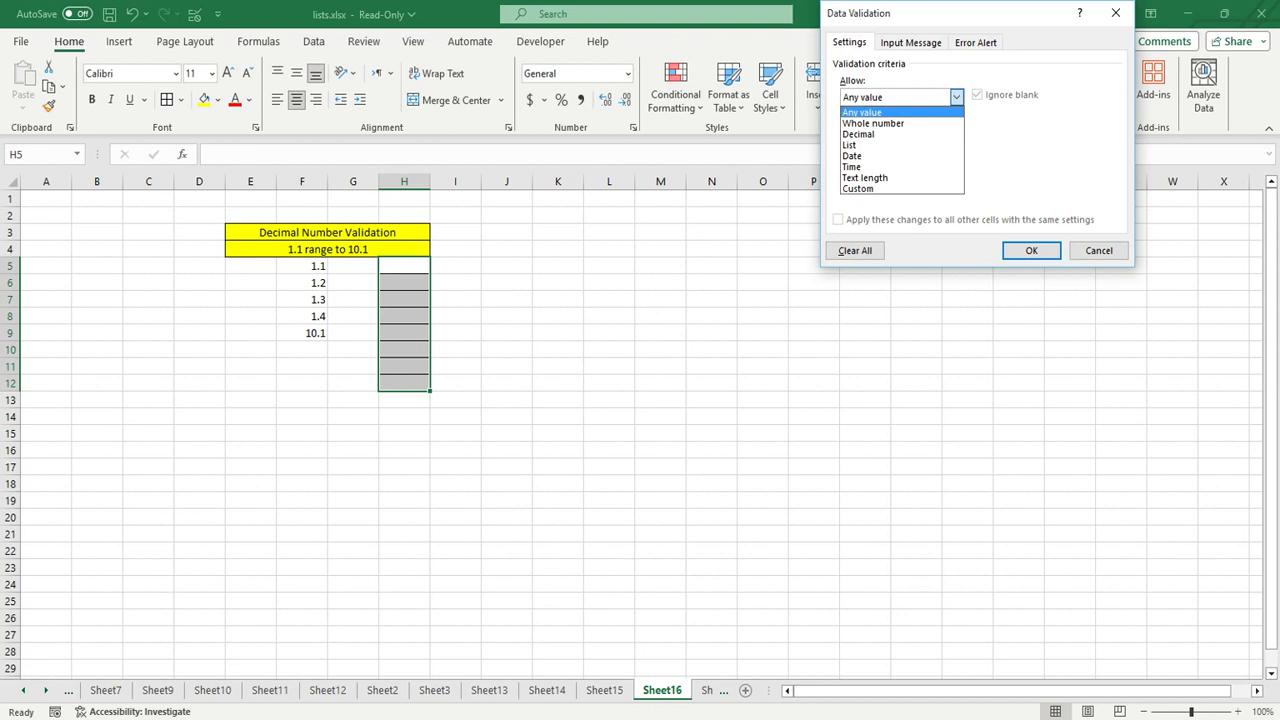
{"action": "left_click", "coordinate": [858, 134]}
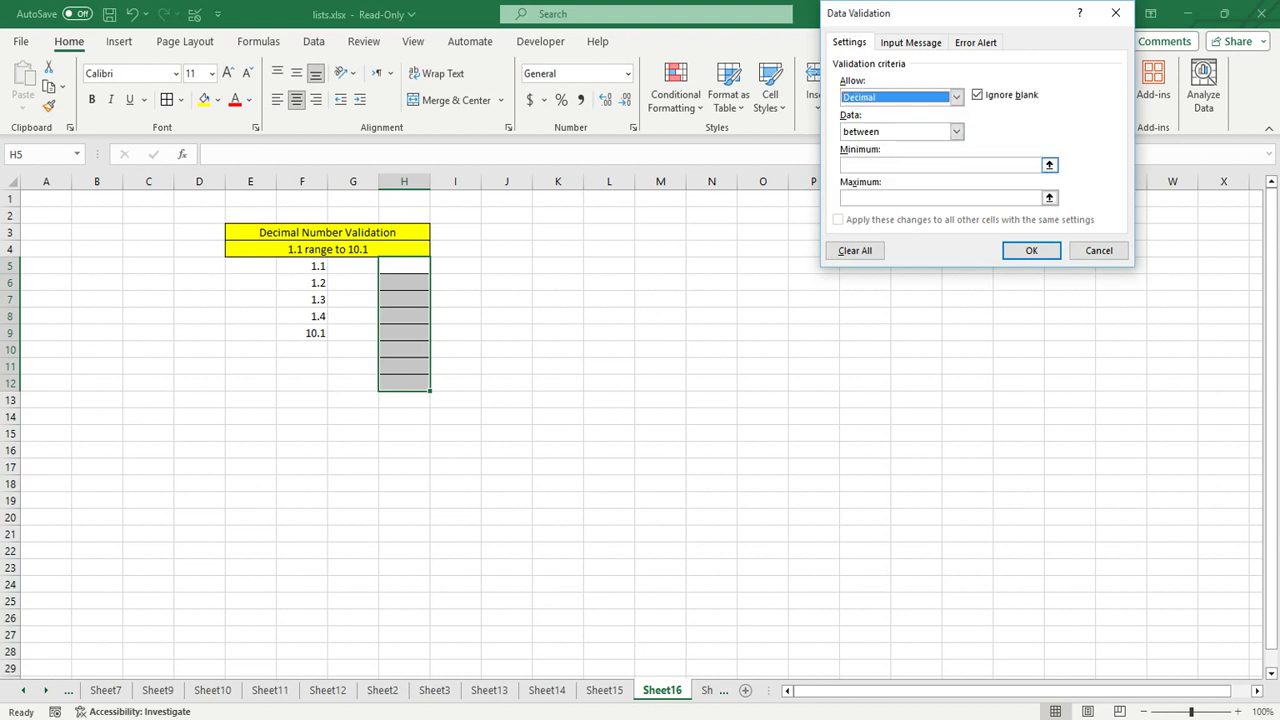
{"action": "left_click", "coordinate": [940, 165]}
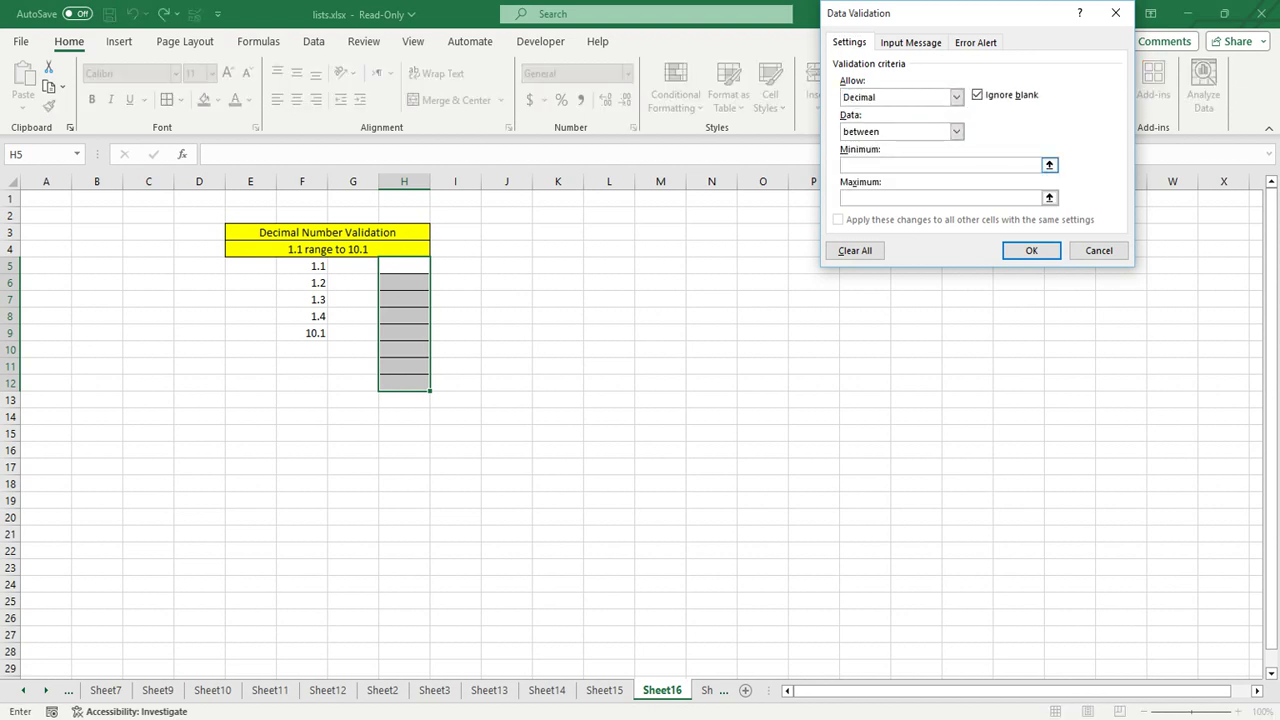
{"action": "type", "text": "1.1"}
{"action": "key", "text": "Tab"}
{"action": "type", "text": "10.1"}
- Add input message titled 'Decimal Number' reading 'Please Enter Decimal Number Between 1.1 to 10.1'
{"action": "left_click", "coordinate": [861, 198]}
{"action": "left_click", "coordinate": [910, 42]}
{"action": "left_click", "coordinate": [980, 118]}
{"action": "type", "text": "Decimal "}
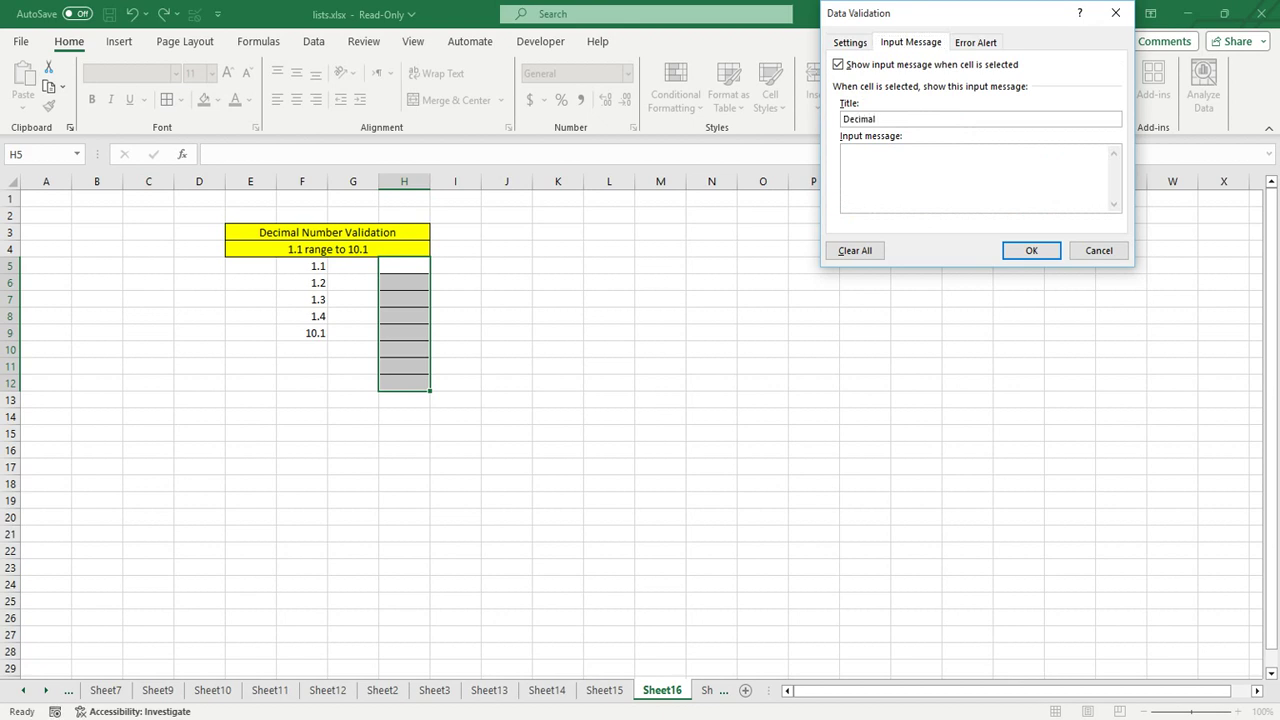
{"action": "type", "text": "Number"}
{"action": "type", "text": "Please Enter Decimal Number "}
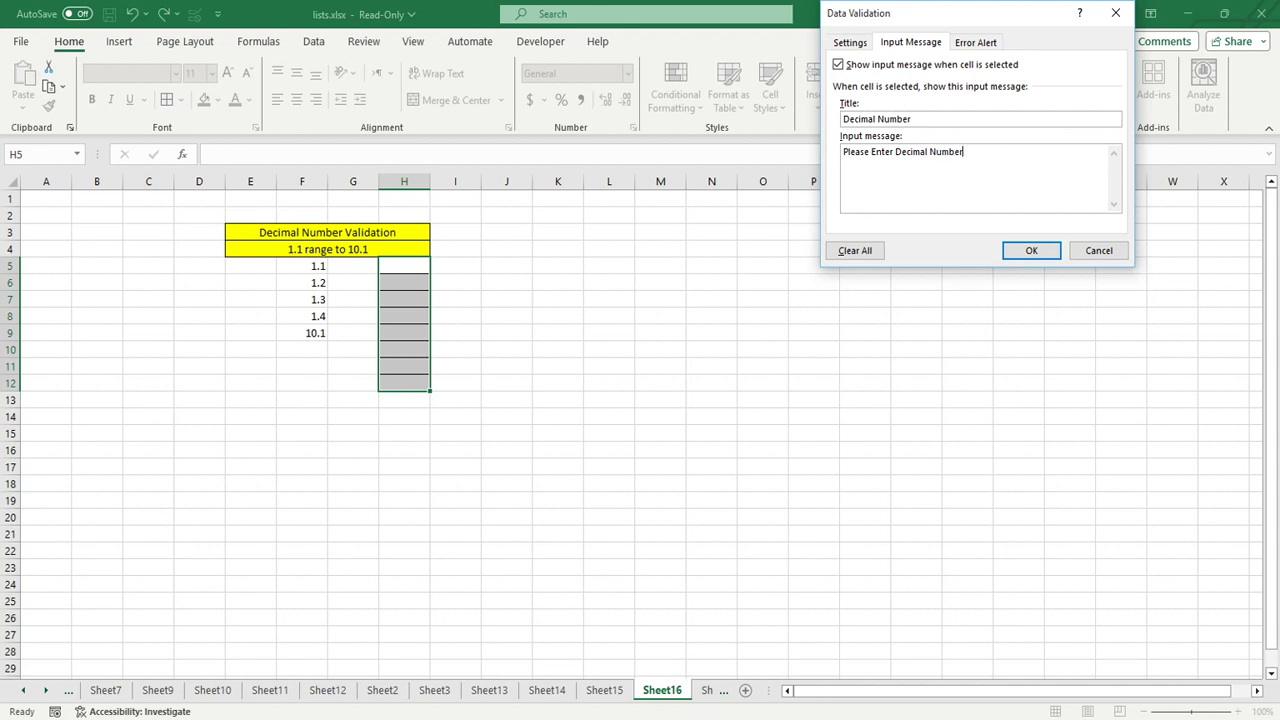
{"action": "type", "text": "Between 1."}
{"action": "type", "text": "1 to 10.1"}
{"action": "key", "text": "ctrl+Tab"}
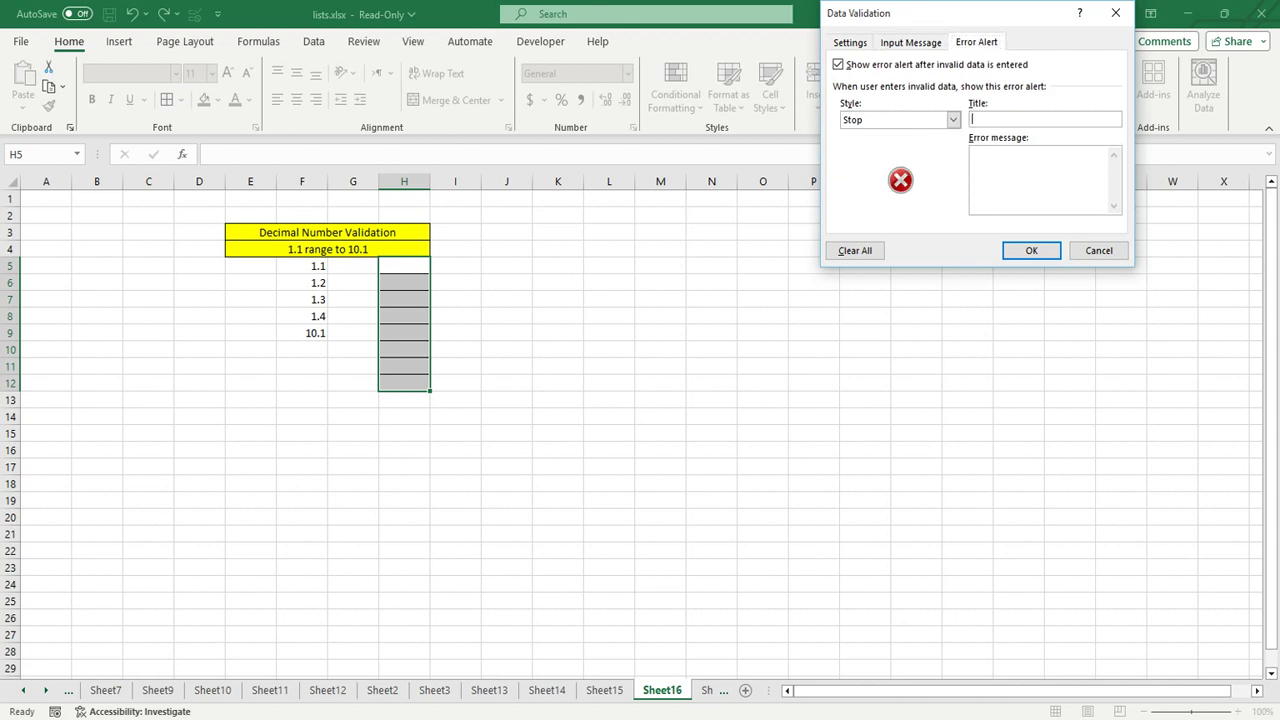
- Enter Stop alert title 'Unvalid Data' and message 'Please Retry', then confirm the validation
{"action": "type", "text": "Unvalid "}
{"action": "type", "text": "Data"}
{"action": "type", "text": "Please Retry"}
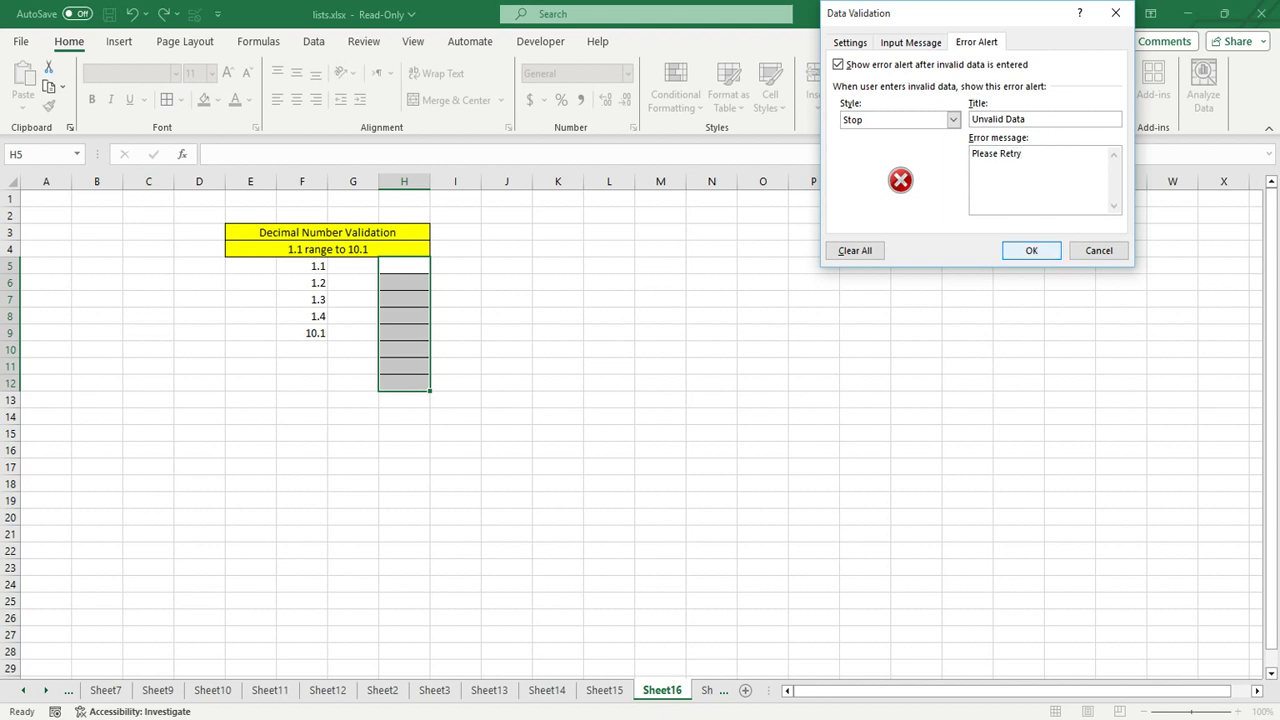
{"action": "key", "text": "Return"}
- Enter 1.2 in H5, see 0.9 rejected in H6, and enter 1.9 instead
{"action": "left_click", "coordinate": [404, 265]}
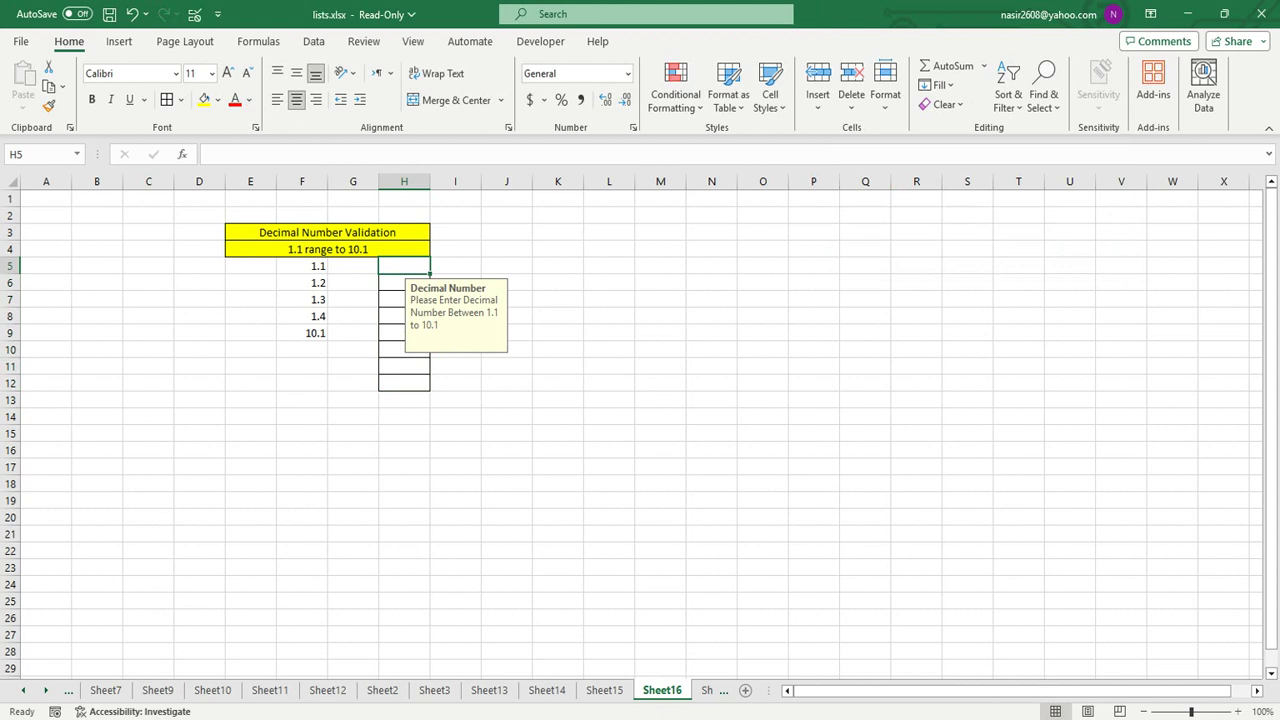
{"action": "type", "text": "1.2"}
{"action": "key", "text": "Return"}
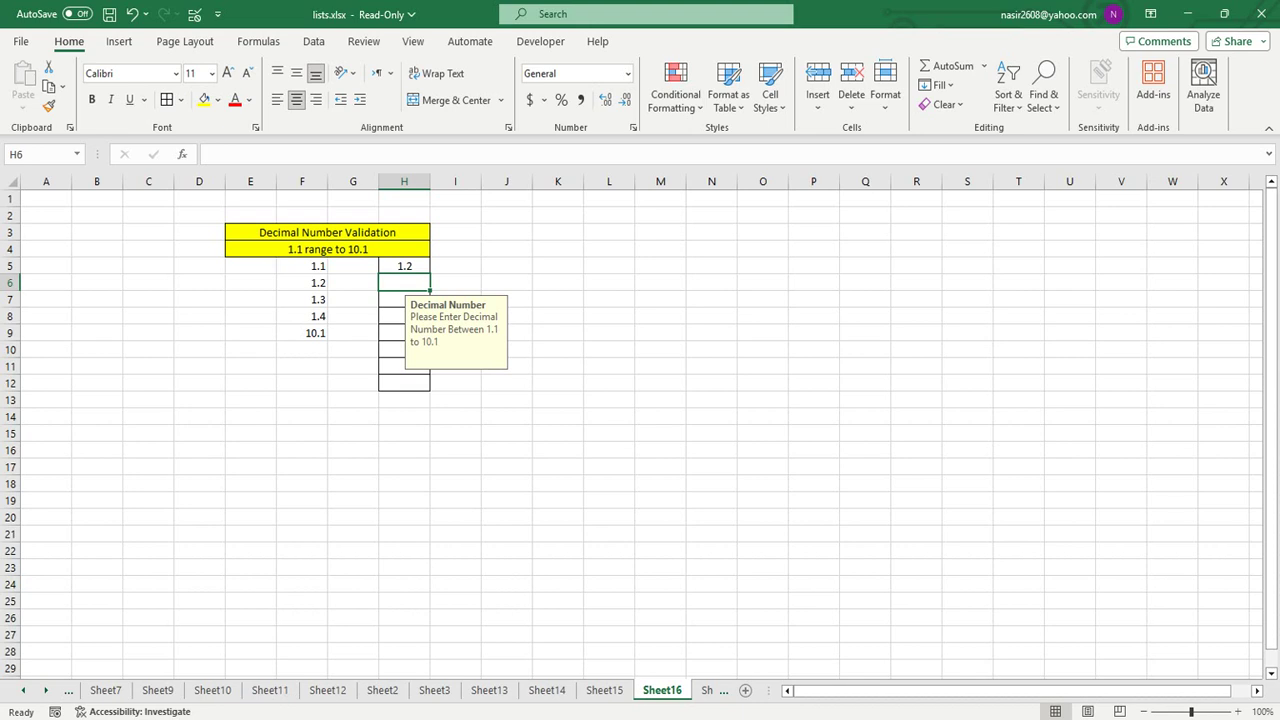
{"action": "type", "text": "."}
{"action": "type", "text": "0"}
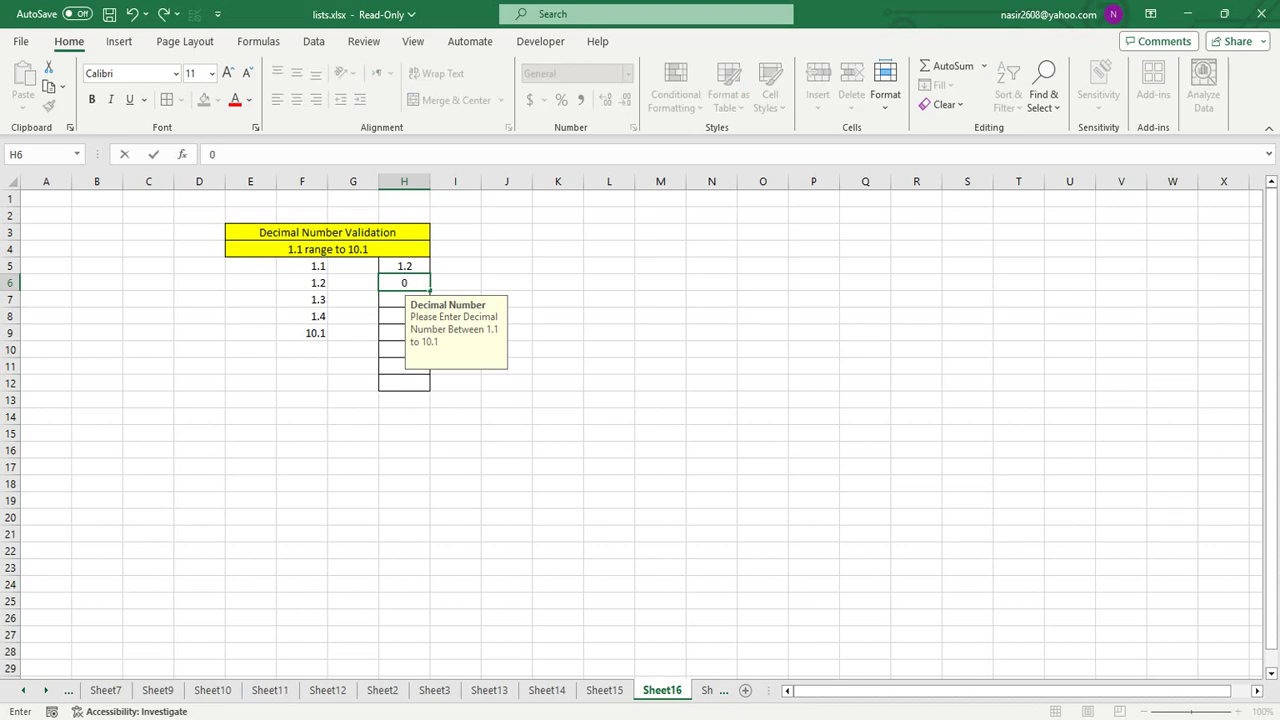
{"action": "type", "text": ".9"}
{"action": "key", "text": "Return"}
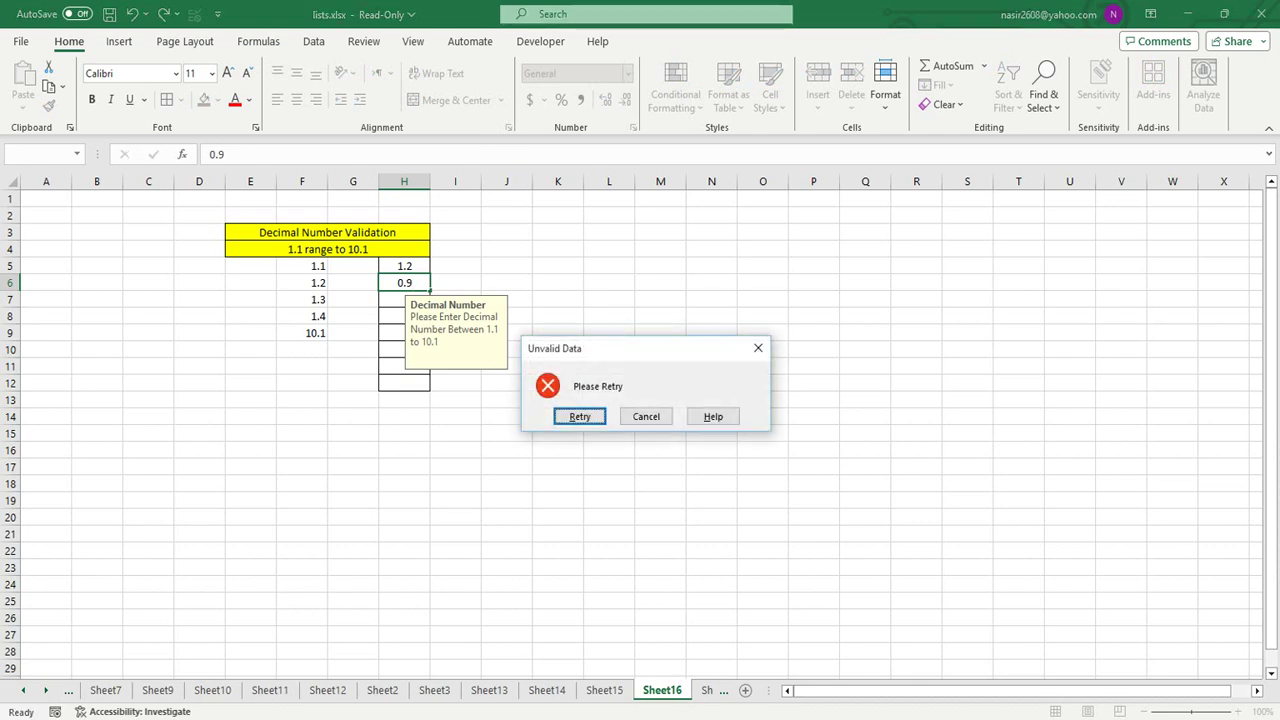
{"action": "key", "text": "Return"}
{"action": "type", "text": "1.9"}
{"action": "key", "text": "Return"}
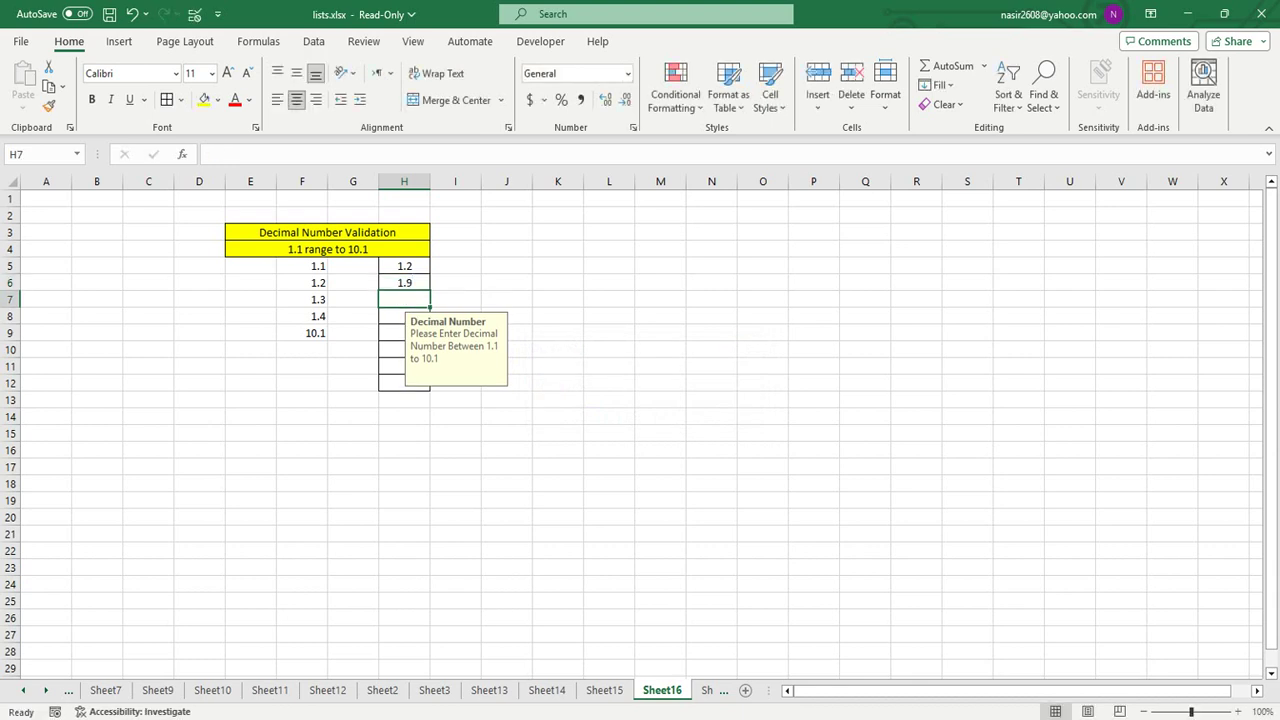
- See 10.9 rejected in H7 and enter 10.0 instead
{"action": "type", "text": "10.9"}
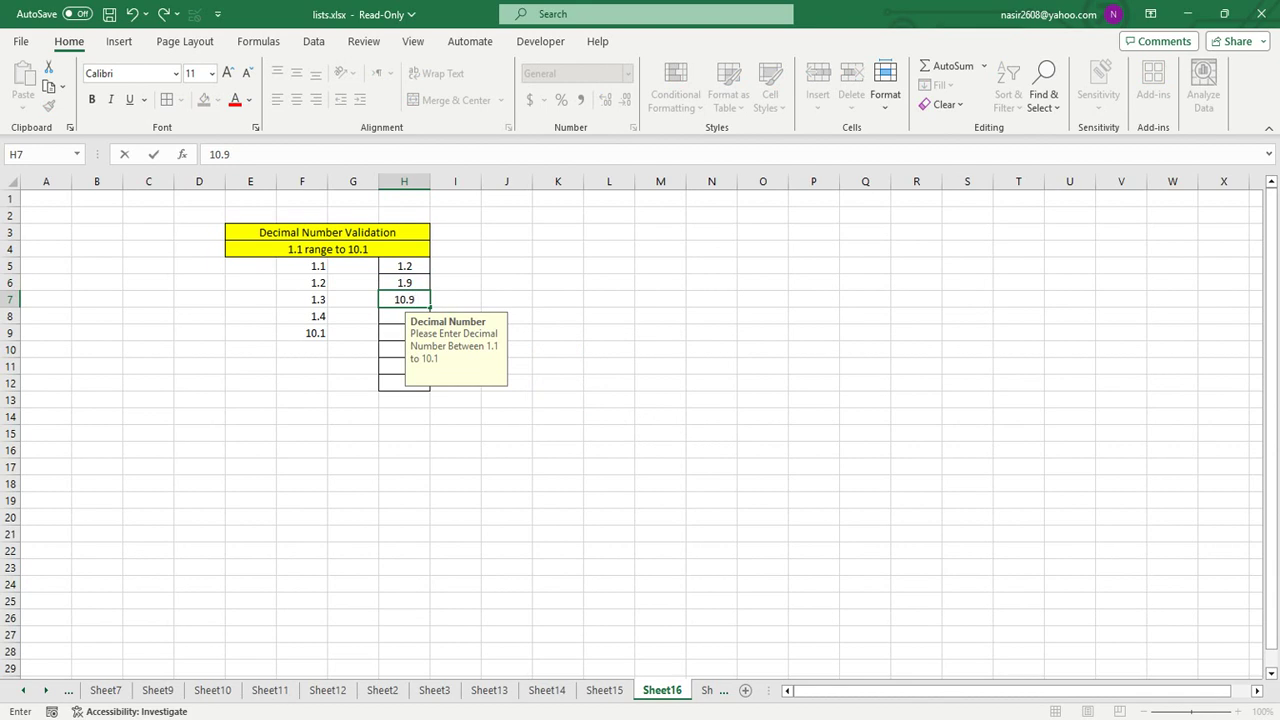
{"action": "key", "text": "Return"}
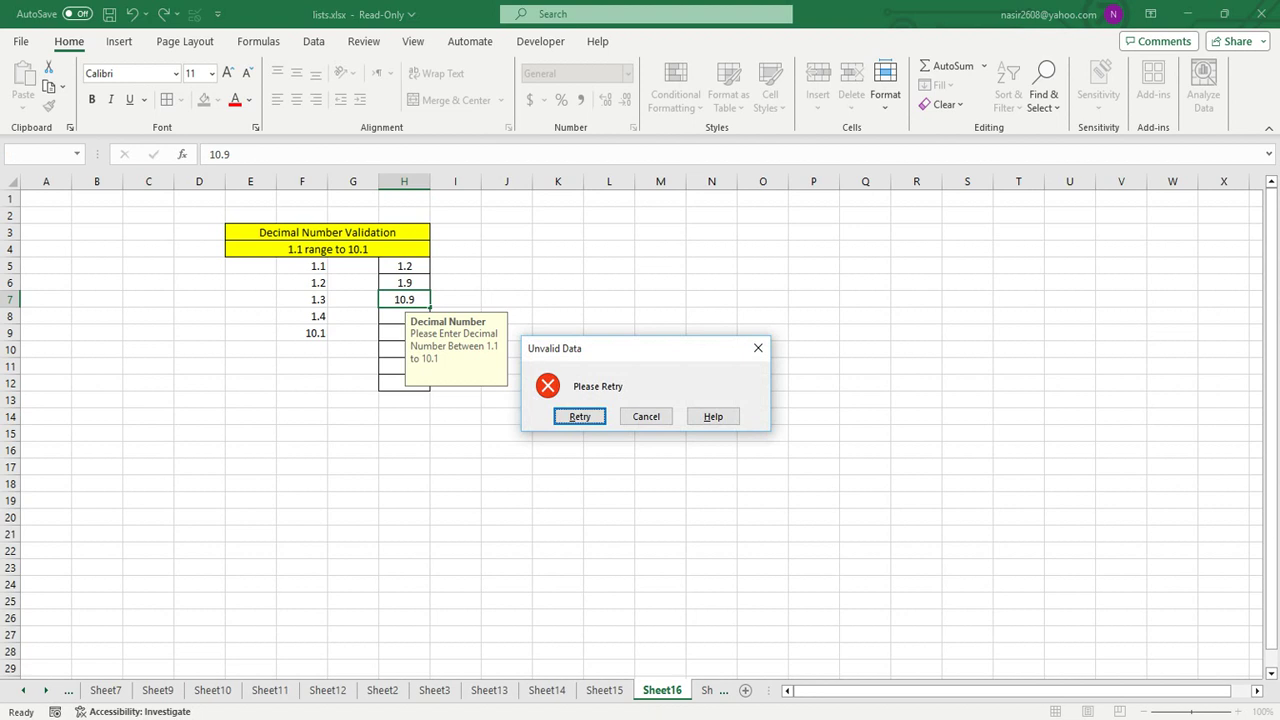
{"action": "key", "text": "Return"}
{"action": "type", "text": "10.0"}
{"action": "key", "text": "Return"}
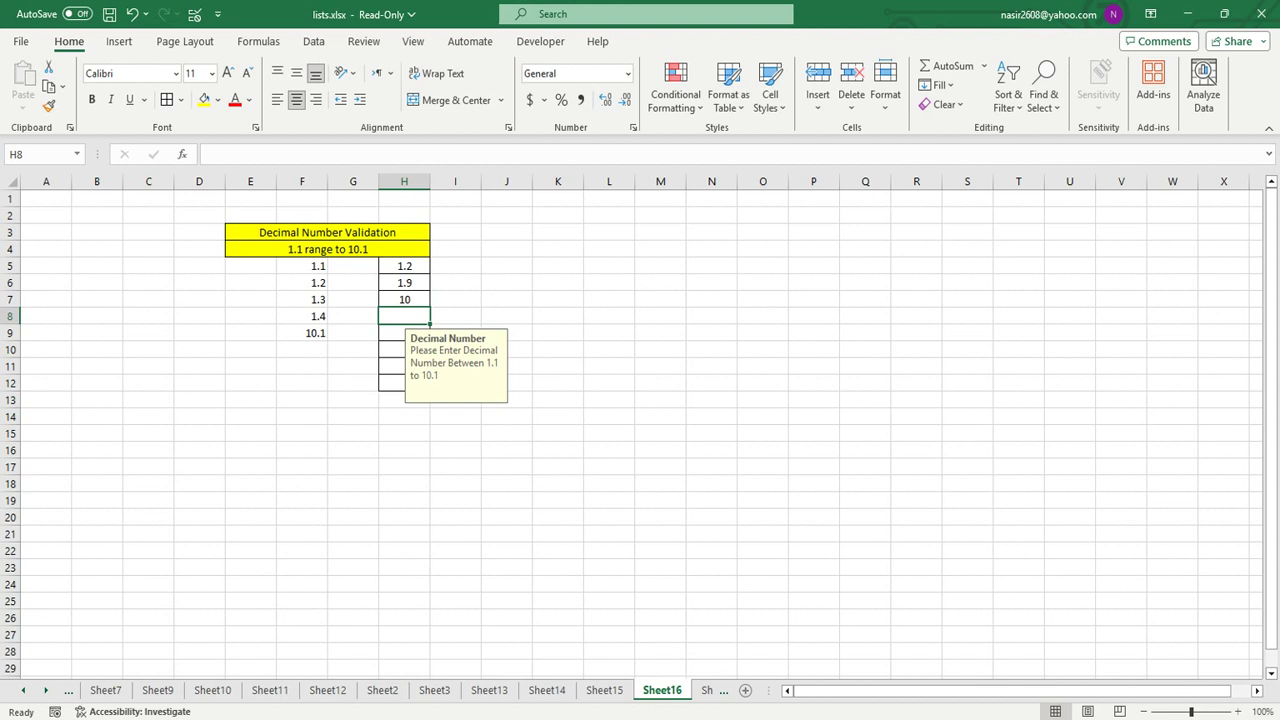
- Type the heading CGPA in E5 and center-align cells E5:E11
{"action": "left_click", "coordinate": [506, 333]}
{"action": "left_click", "coordinate": [609, 349]}
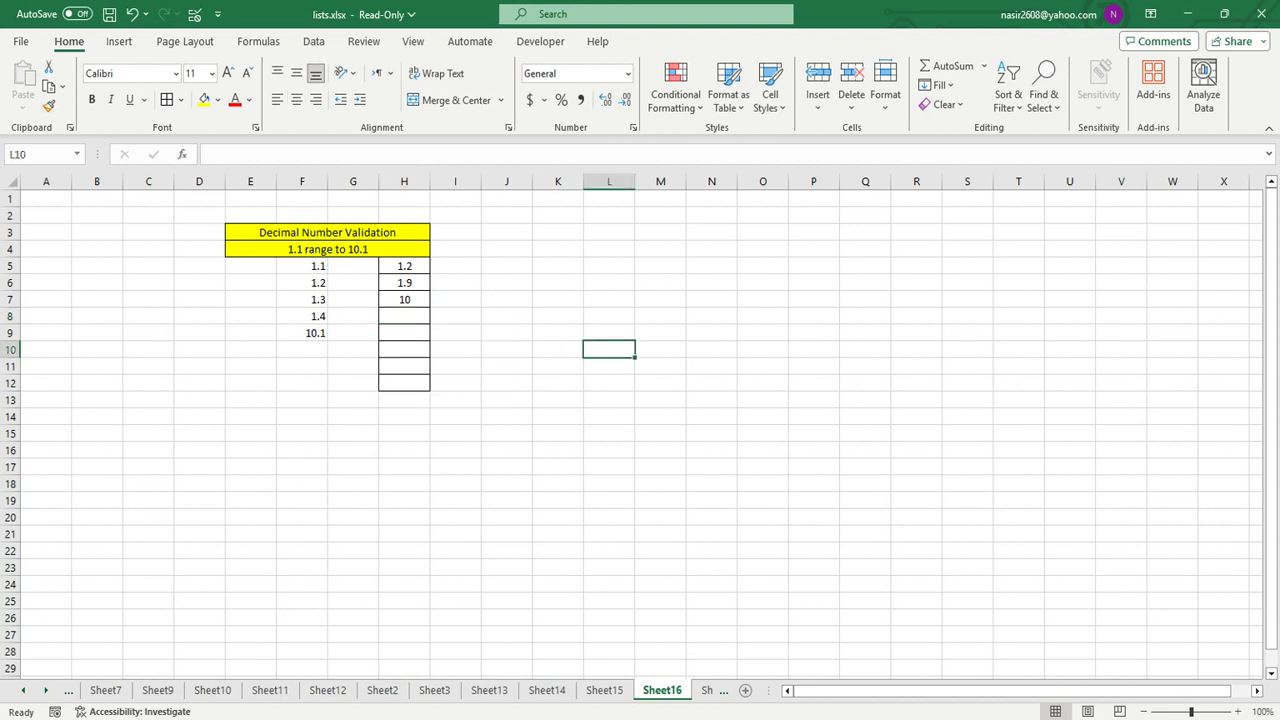
{"action": "left_click", "coordinate": [250, 265]}
{"action": "key", "text": "BackSpace"}
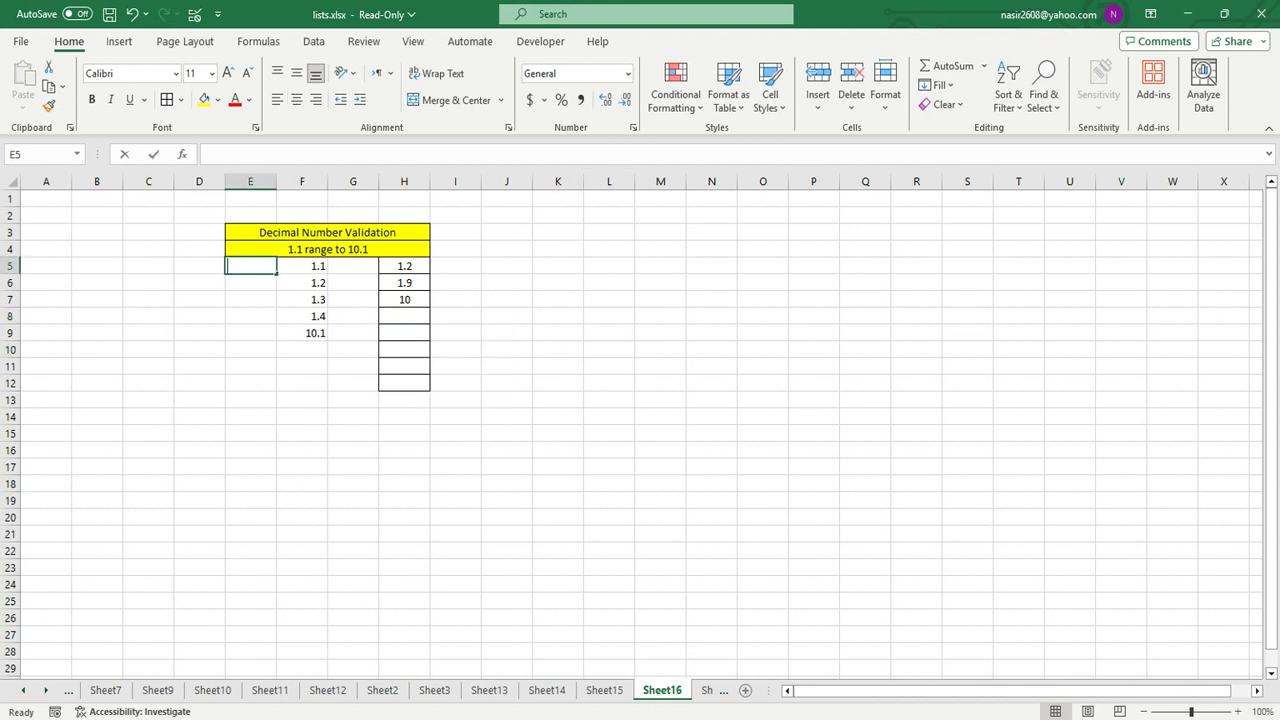
{"action": "type", "text": "CGP"}
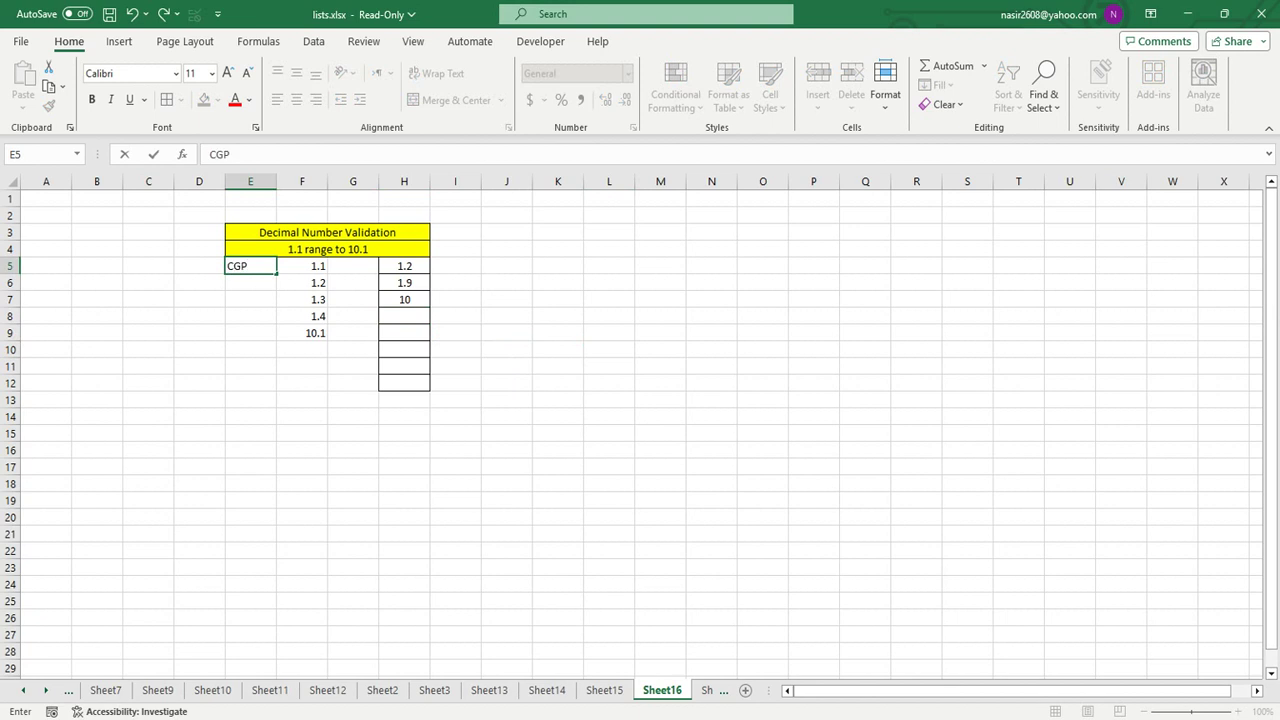
{"action": "type", "text": "A"}
{"action": "left_click", "coordinate": [250, 299]}
{"action": "left_click_drag", "start_coordinate": [250, 266], "coordinate": [250, 366]}
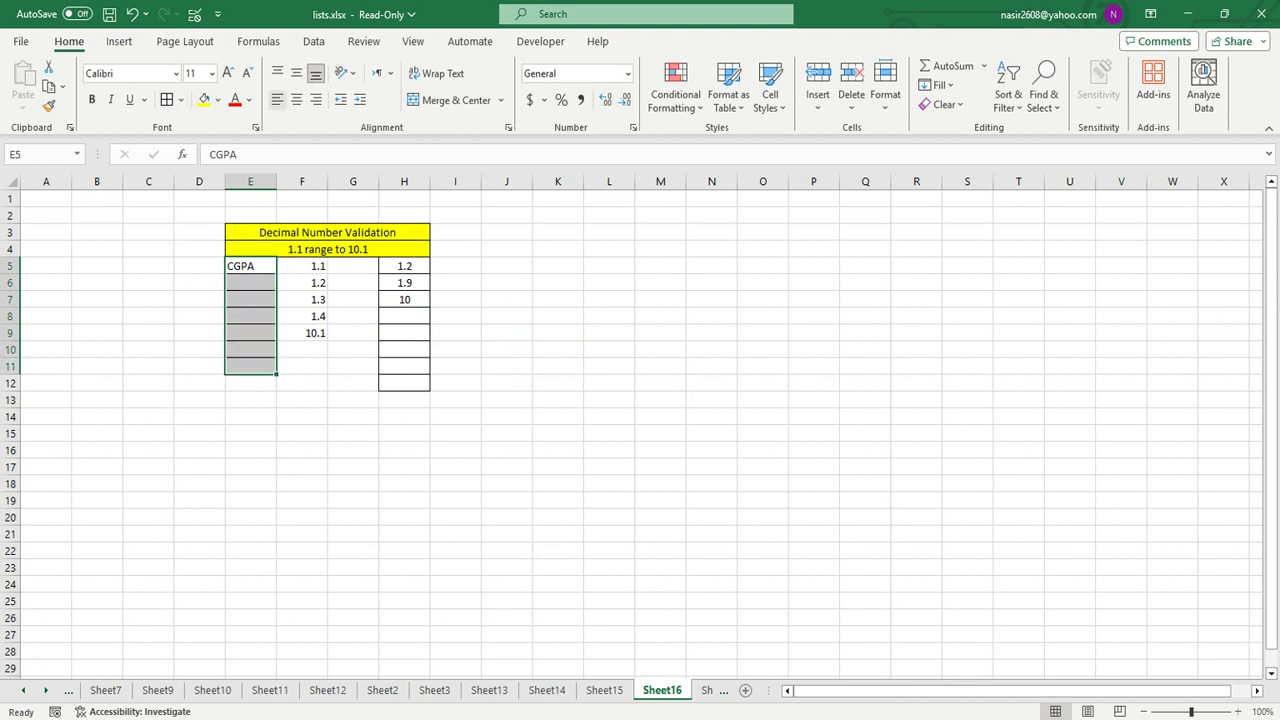
{"action": "left_click", "coordinate": [296, 99]}
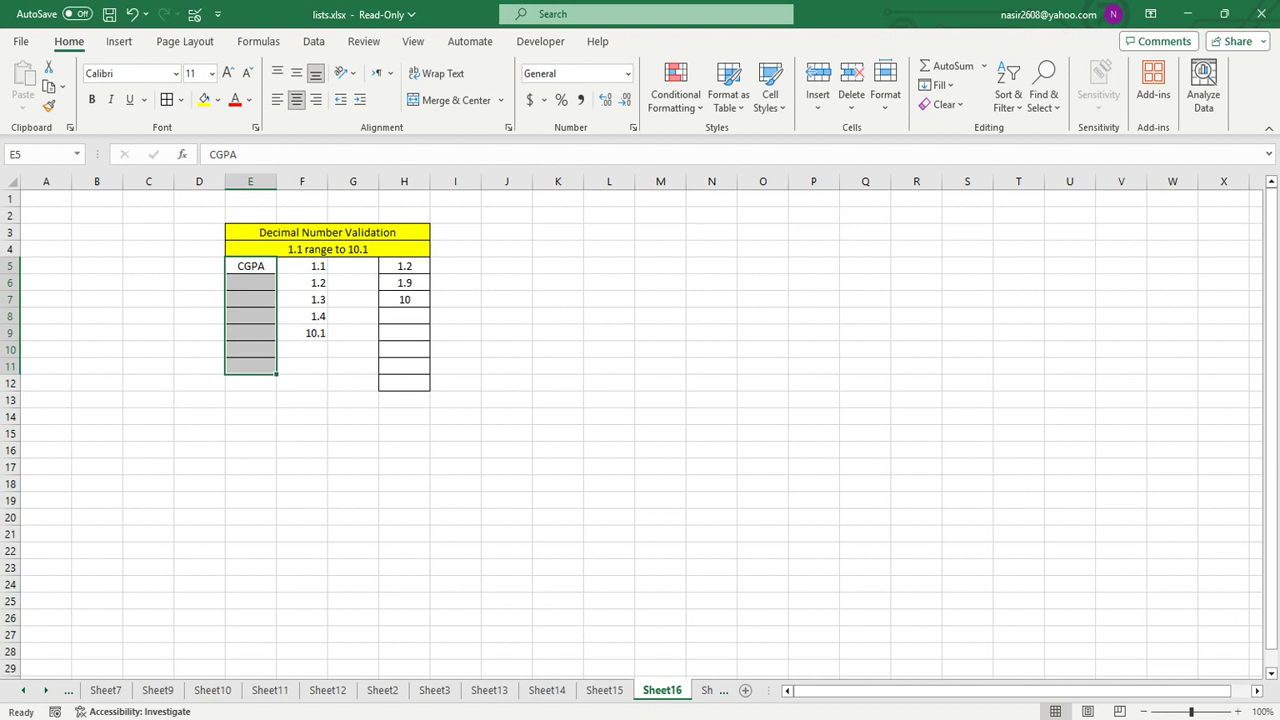
{"action": "left_click", "coordinate": [250, 282]}
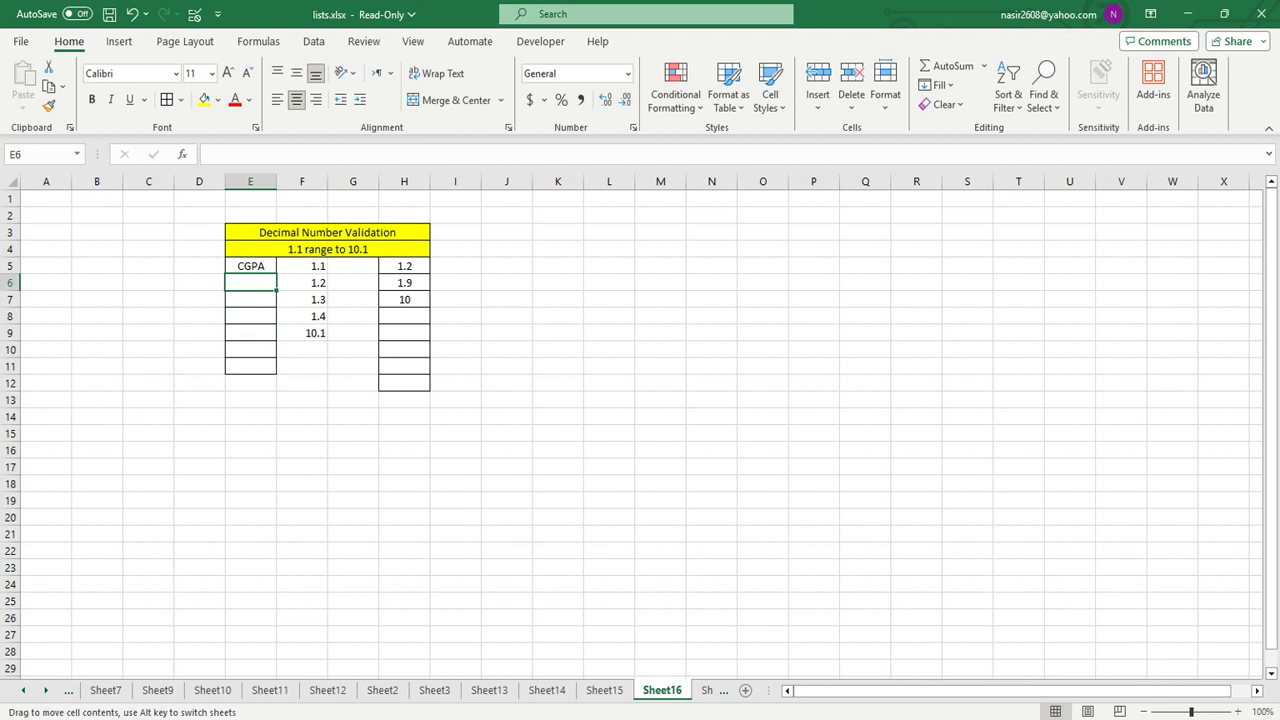
- Set Data Validation on E6:E11 to Decimal between minimum 0.0 and maximum 4.0
{"action": "left_click_drag", "start_coordinate": [250, 283], "coordinate": [250, 366]}
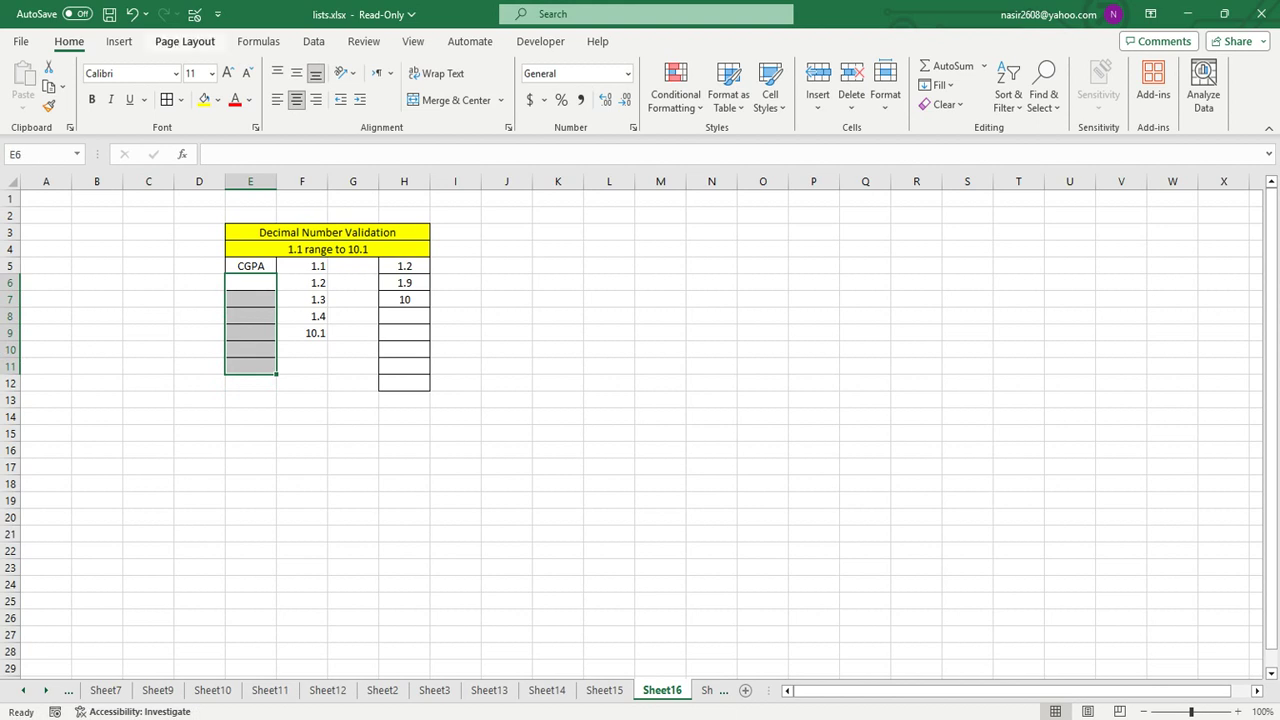
{"action": "key", "text": "alt+d"}
{"action": "key", "text": "l"}
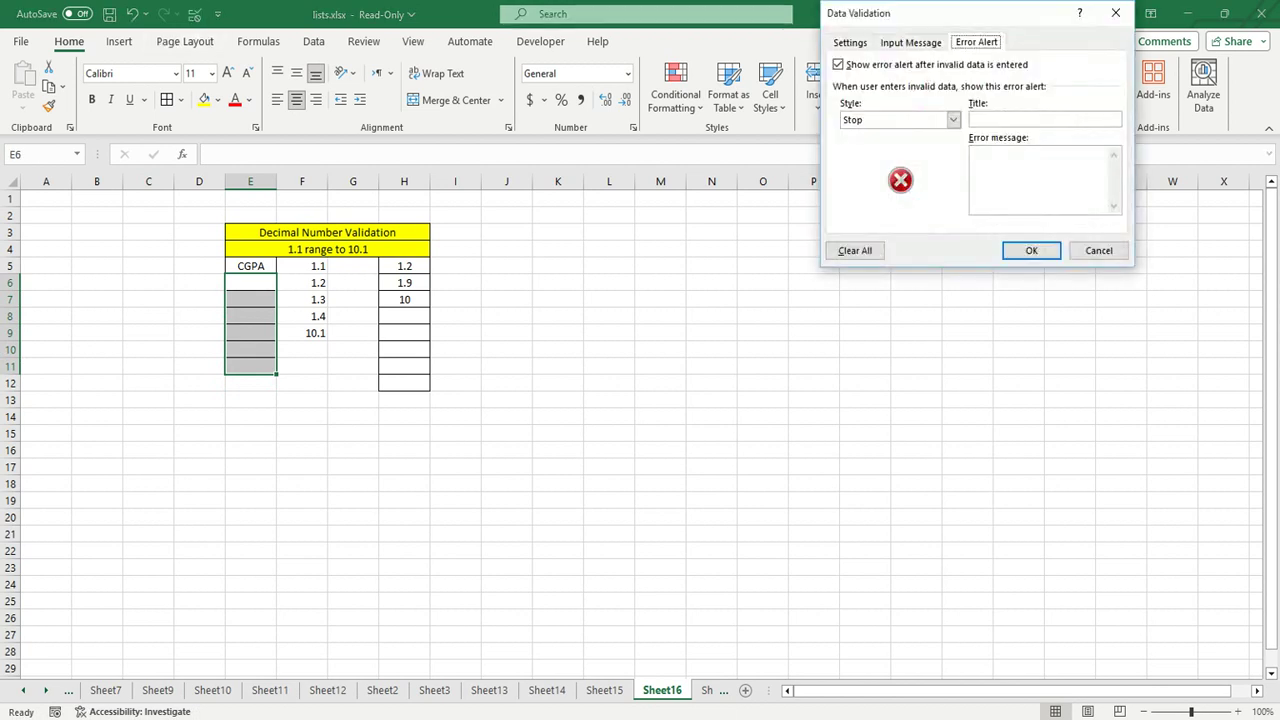
{"action": "key", "text": "ctrl+Tab"}
{"action": "key", "text": "alt+Down"}
{"action": "key", "text": "Down"}
{"action": "key", "text": "Down"}
{"action": "key", "text": "Return"}
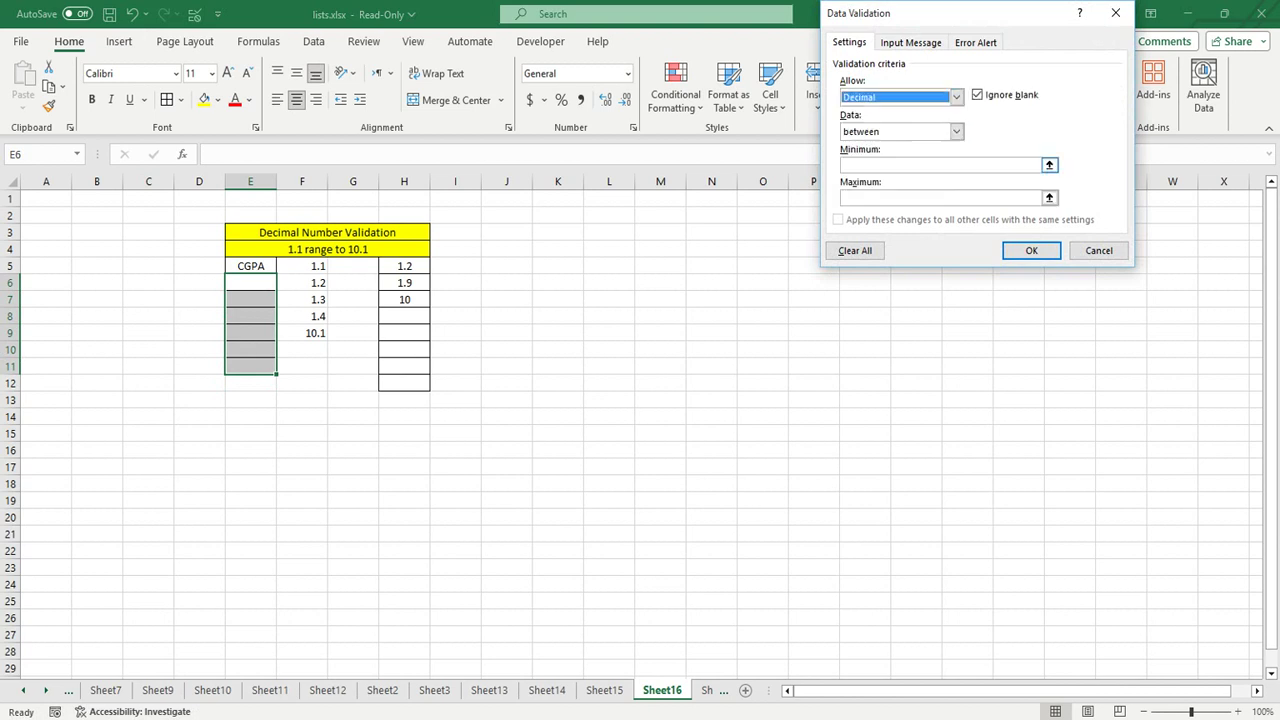
{"action": "key", "text": "Tab"}
{"action": "key", "text": "Tab"}
{"action": "key", "text": "Tab"}
{"action": "type", "text": "0.0"}
{"action": "key", "text": "Tab"}
{"action": "type", "text": "4.0"}
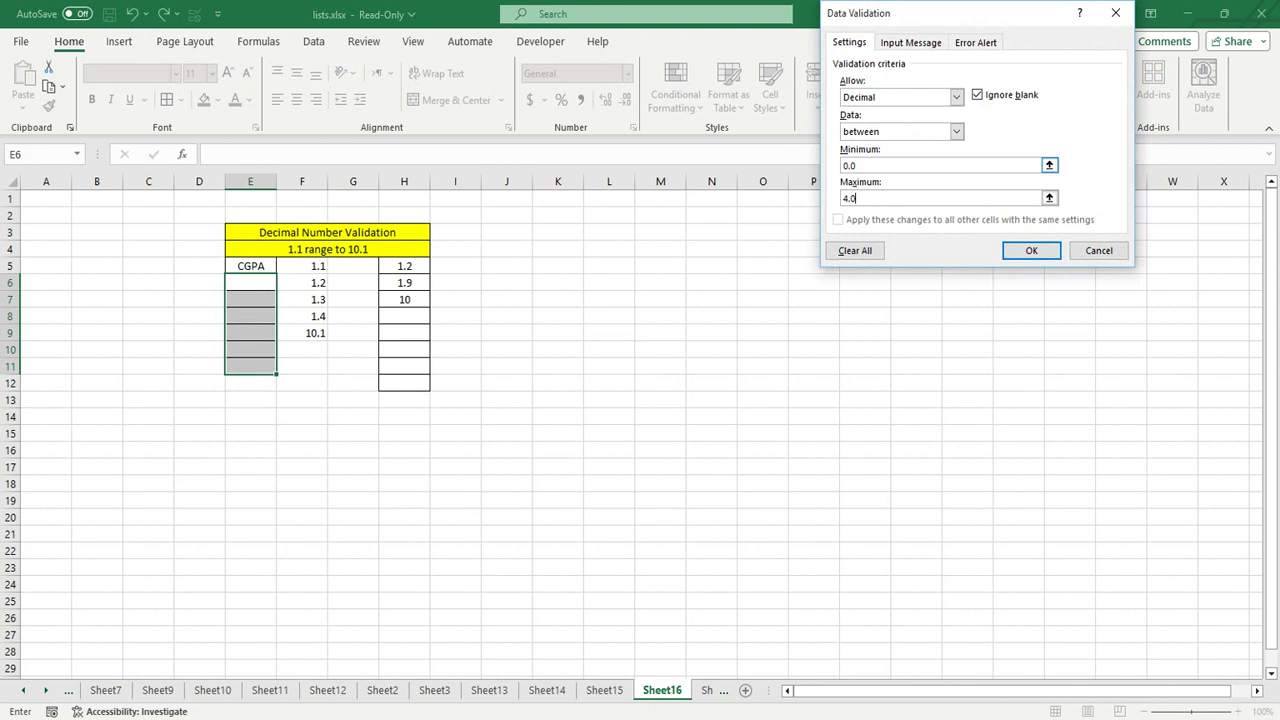
- Add input message titled 'Decimal Dotted Values' reading 'Input Values between 0.0 to 4.0'
{"action": "left_click", "coordinate": [980, 118]}
{"action": "type", "text": "Decimal "}
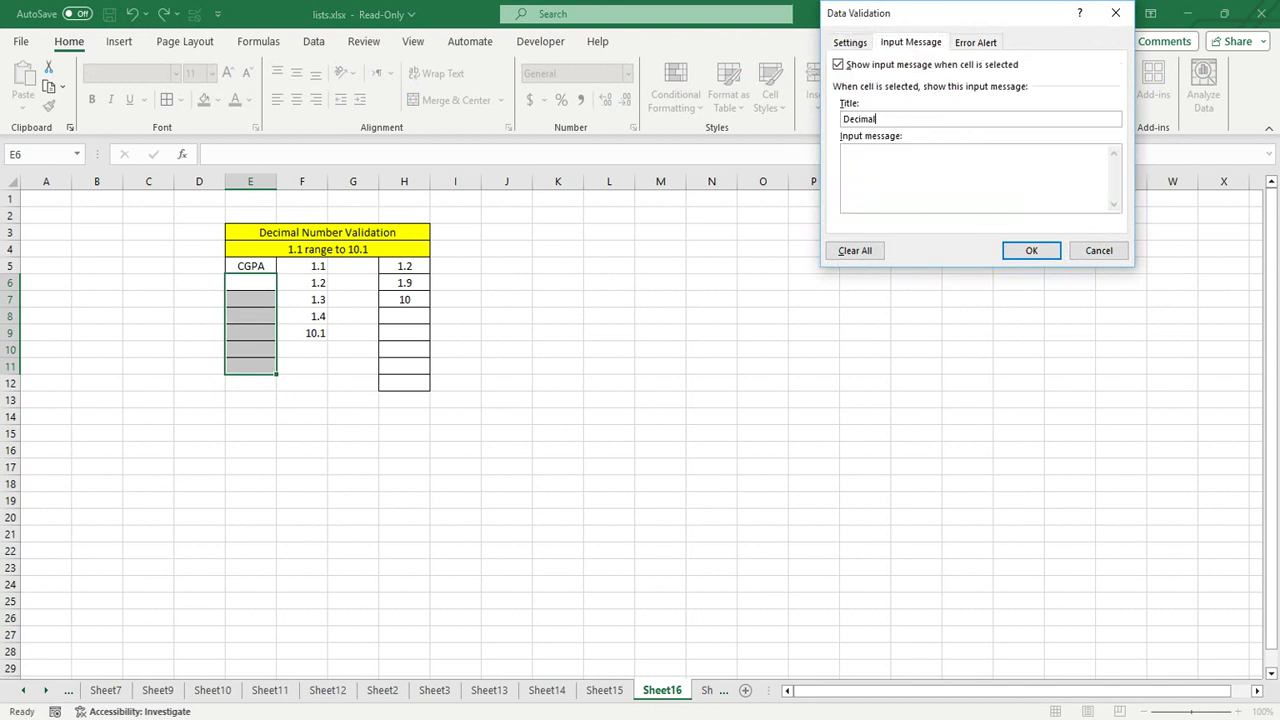
{"action": "type", "text": "Dotted Valued"}
{"action": "key", "text": "BackSpace"}
{"action": "type", "text": "s"}
{"action": "key", "text": "Tab"}
{"action": "type", "text": "Input Values between 00"}
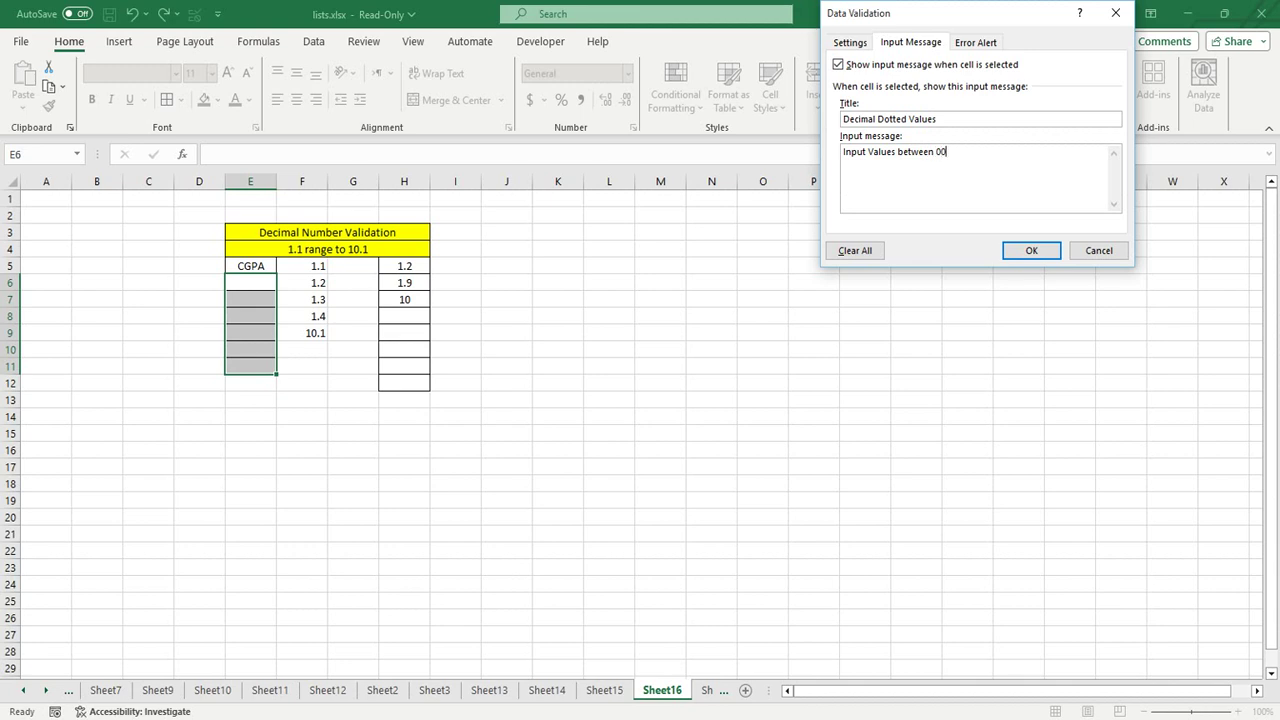
{"action": "key", "text": "BackSpace"}
{"action": "type", "text": ".0 t"}
{"action": "type", "text": "0 4.0"}
- Set error alert title 'Unvalid Data' with message 'Please Retry' and apply the validation
{"action": "key", "text": "ctrl+Tab"}
{"action": "left_click", "coordinate": [1044, 119]}
{"action": "type", "text": "Unvalida"}
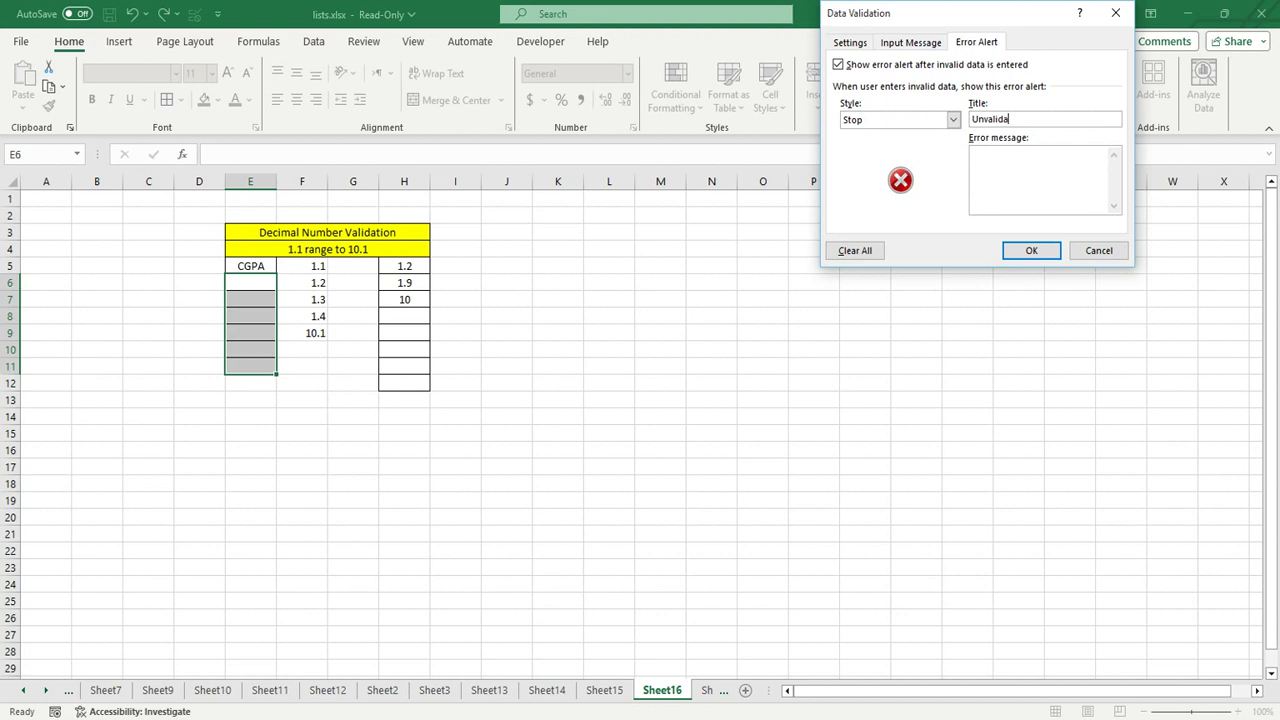
{"action": "key", "text": "BackSpace"}
{"action": "type", "text": " Data"}
{"action": "type", "text": "Please Retry"}
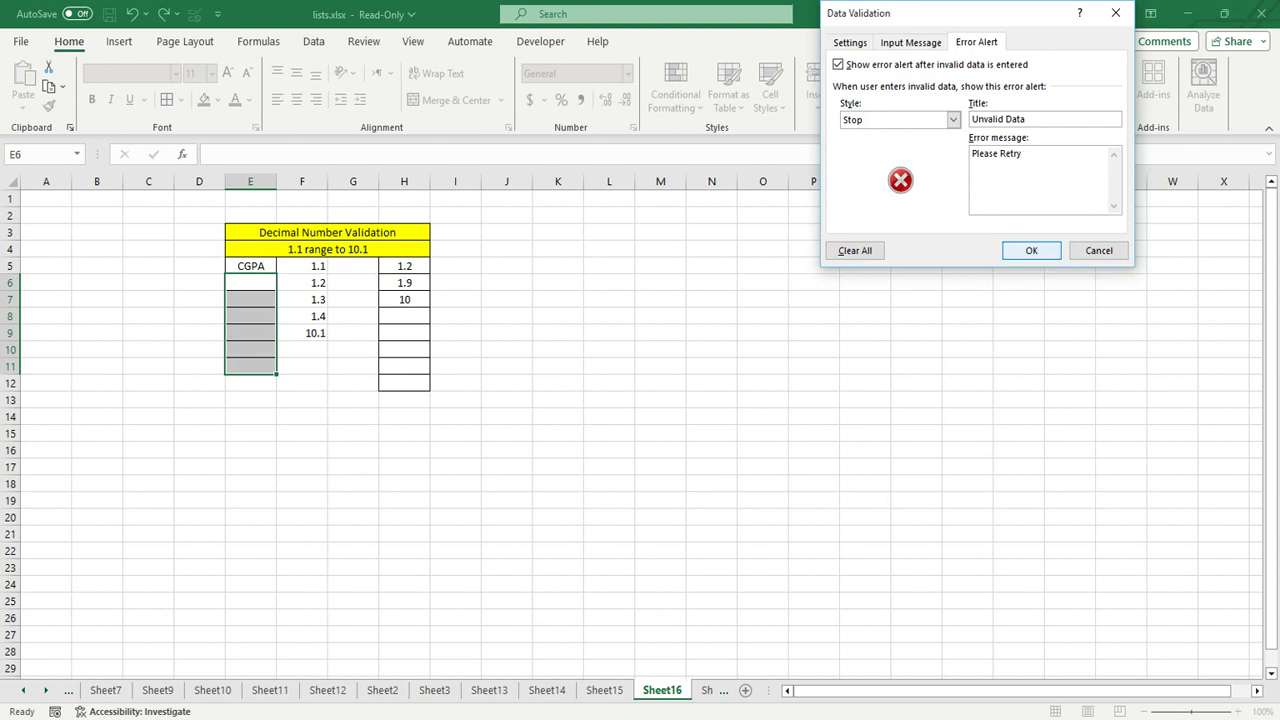
{"action": "left_click", "coordinate": [1031, 250]}
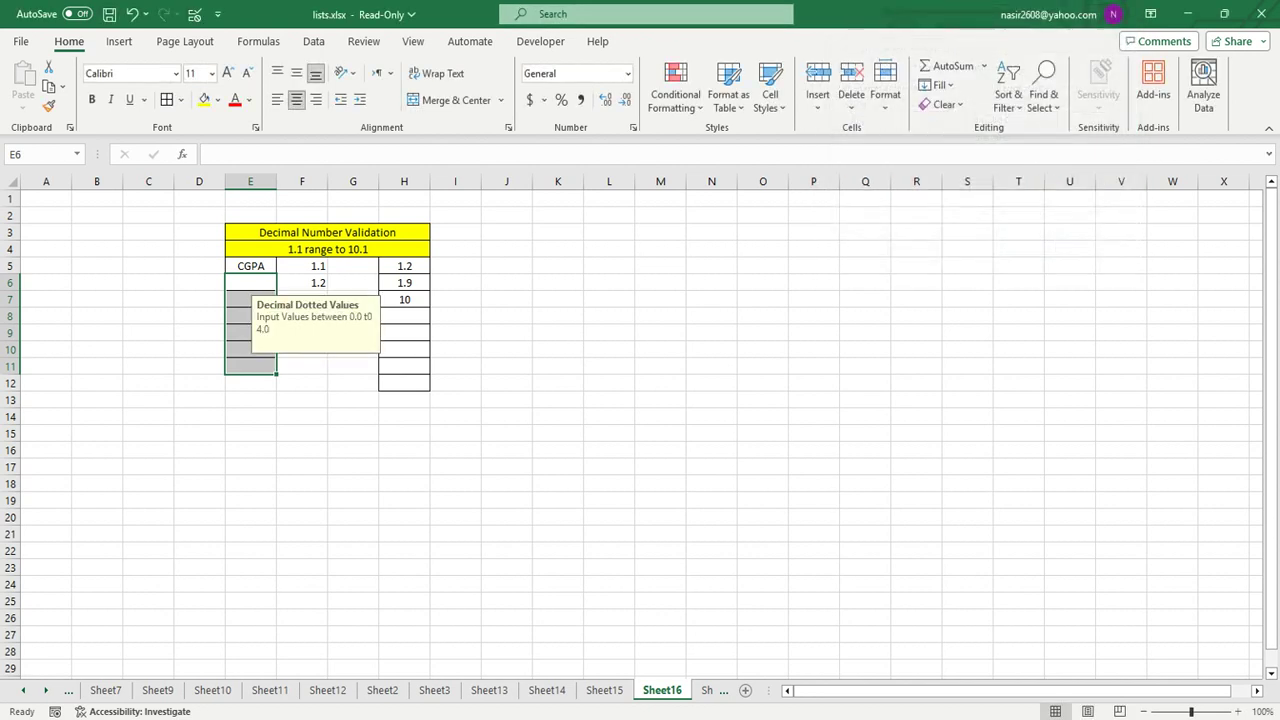
- Enter valid CGPA values 3.3 in E6 and 4.0 in E7
{"action": "left_click", "coordinate": [250, 283]}
{"action": "type", "text": "3.3"}
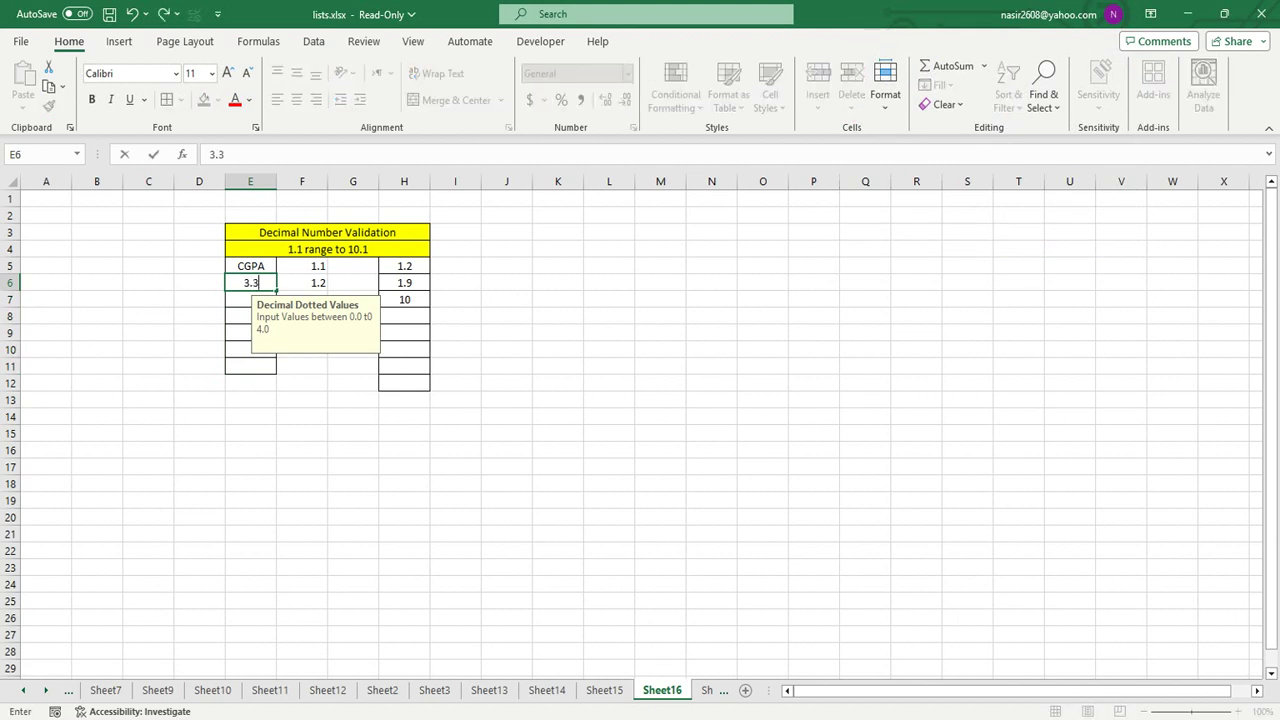
{"action": "key", "text": "Return"}
{"action": "type", "text": "4.0"}
{"action": "key", "text": "Return"}
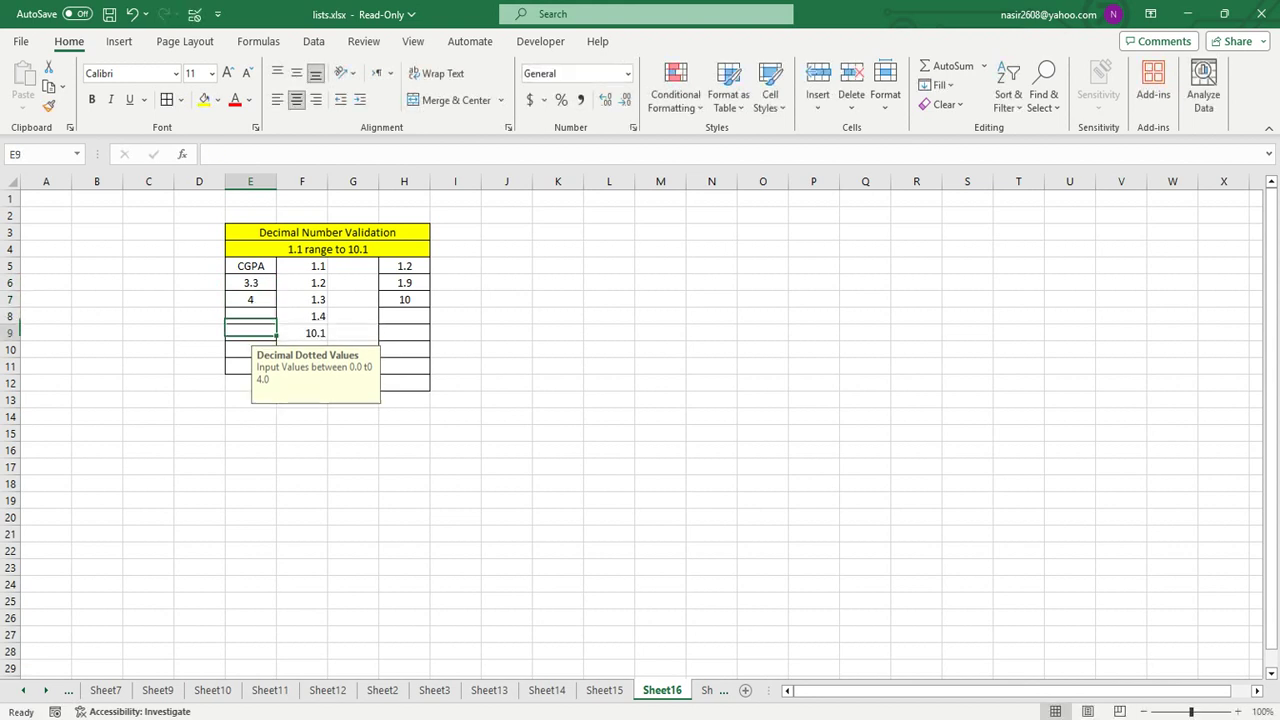
- See 4.1 and -3.3 rejected in E8, then enter 3.3 there instead
{"action": "type", "text": "4.1"}
{"action": "key", "text": "Return"}
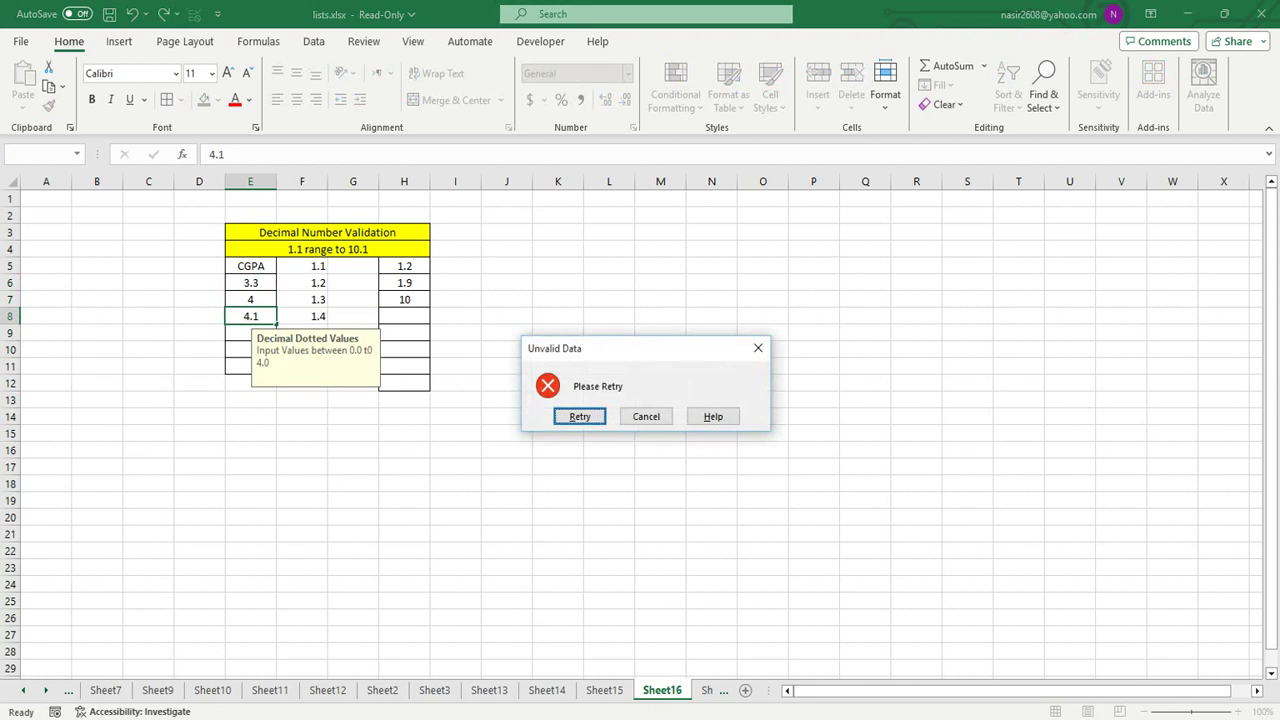
{"action": "key", "text": "Return"}
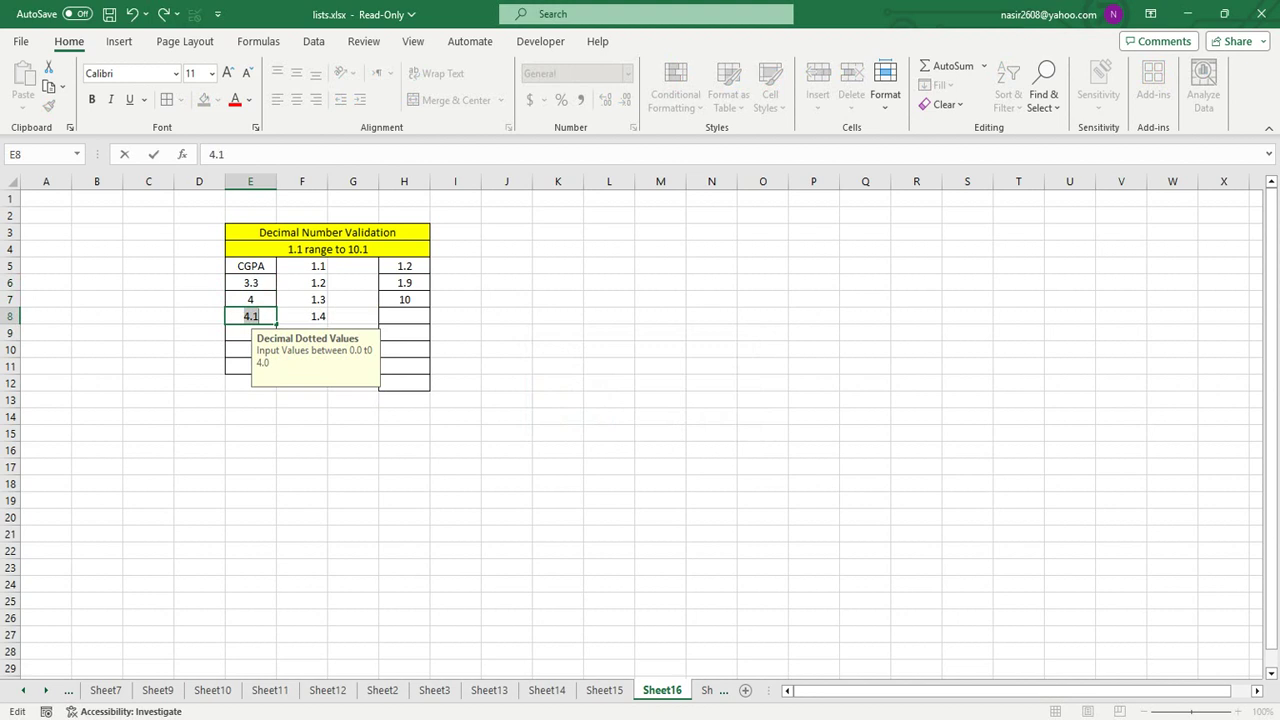
{"action": "type", "text": "-3.3"}
{"action": "key", "text": "Return"}
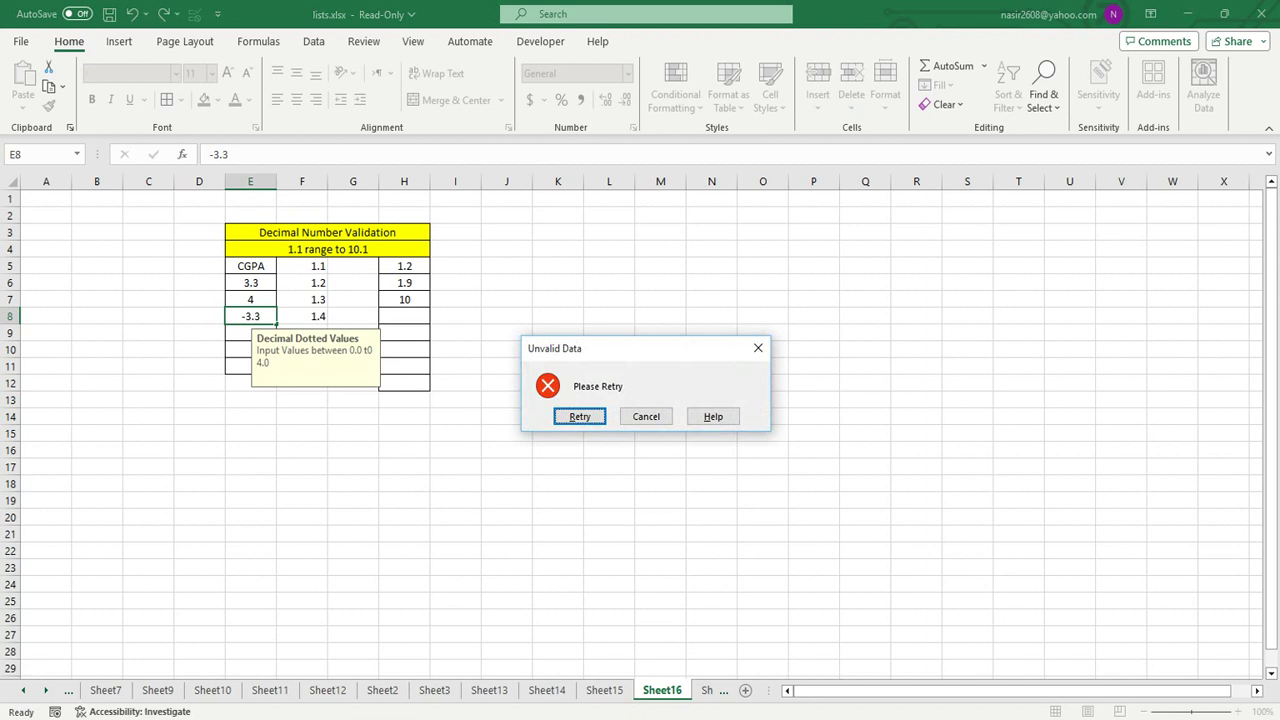
{"action": "key", "text": "Return"}
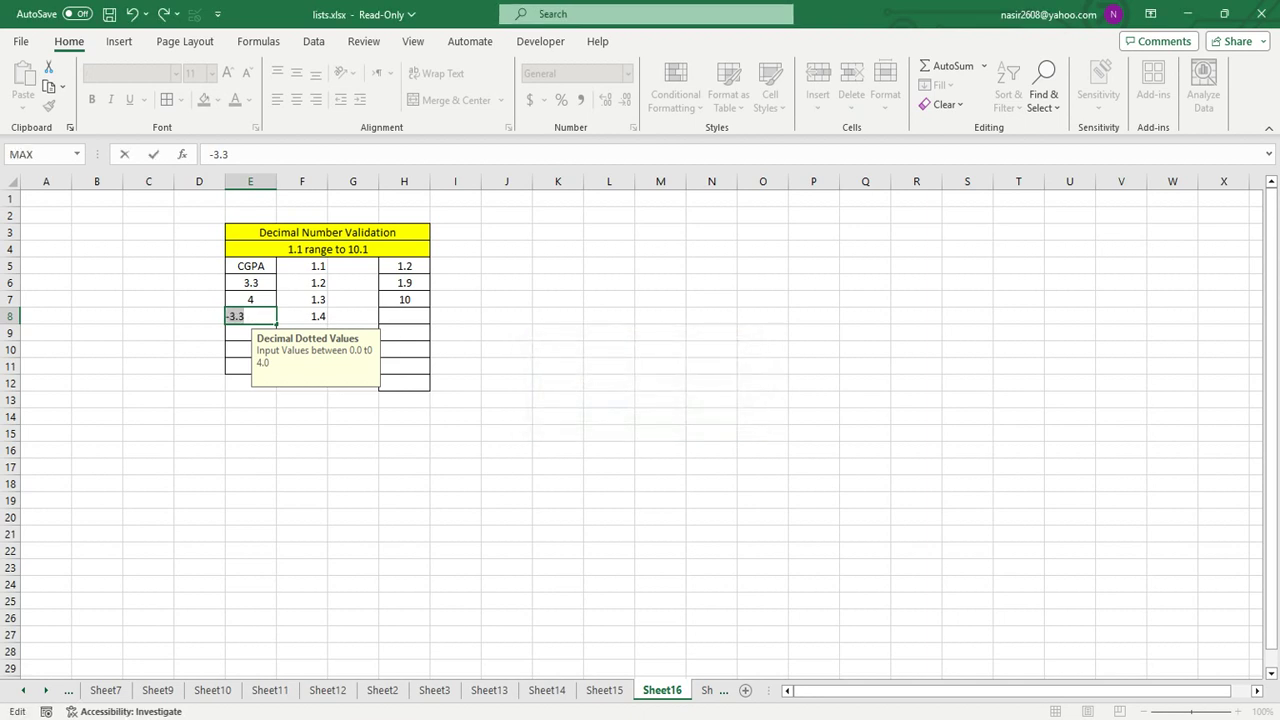
{"action": "type", "text": "3.3"}
{"action": "key", "text": "Return"}
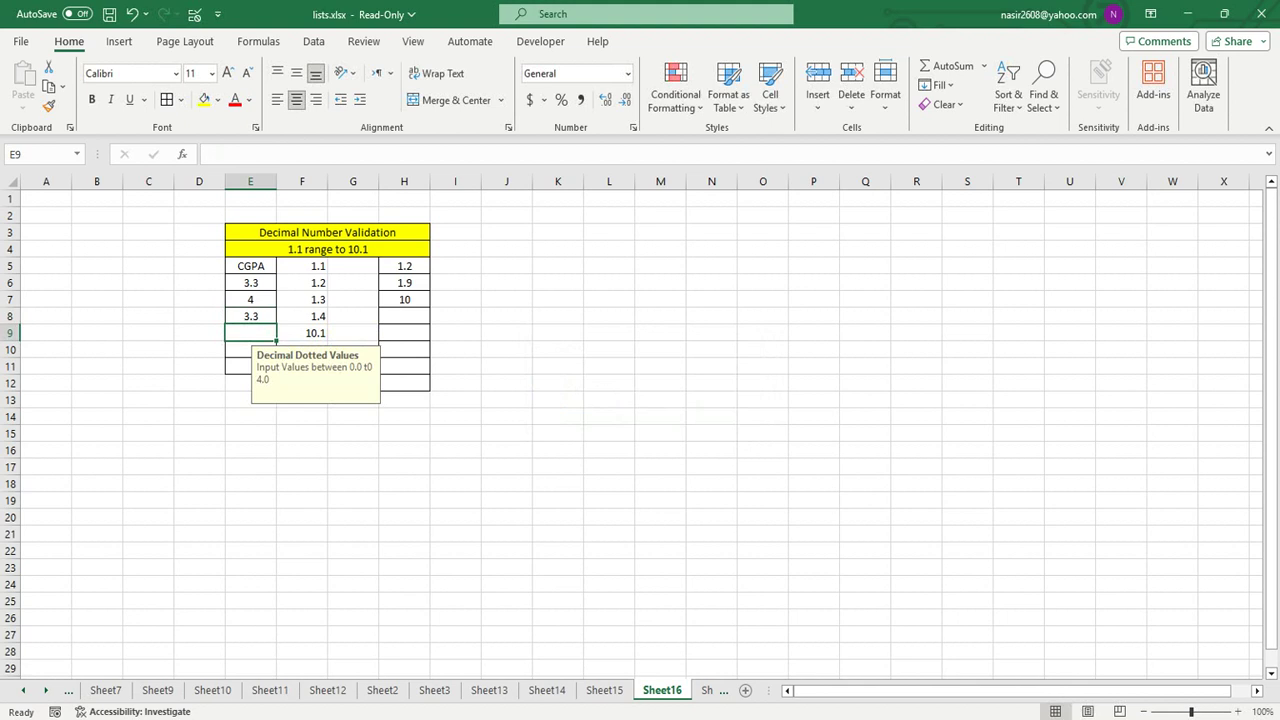